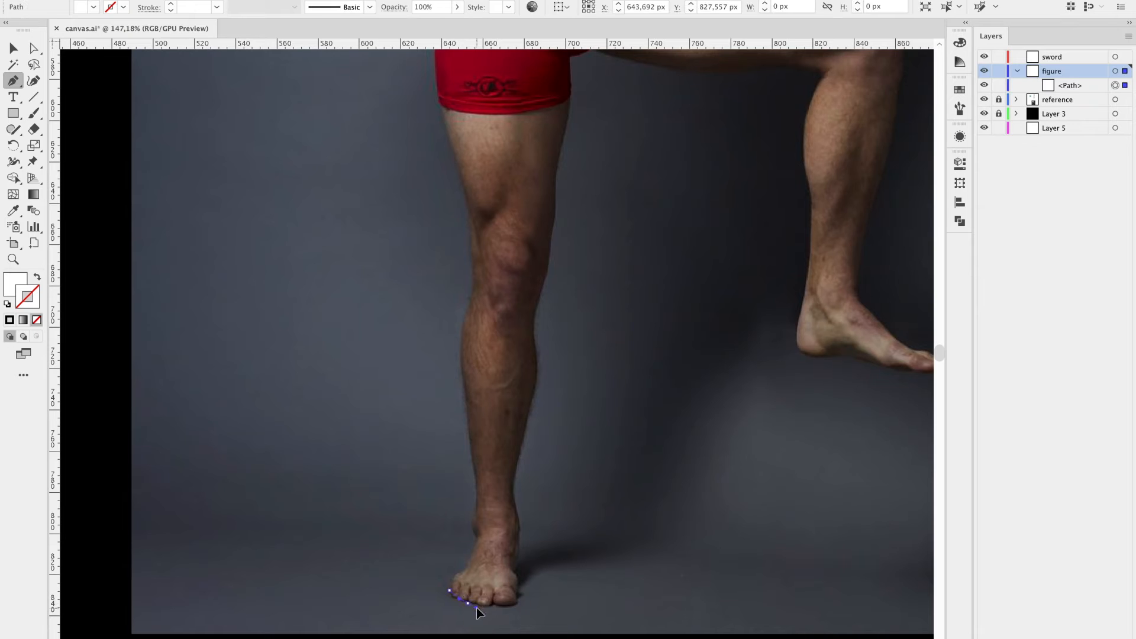
Continue the white figure path up the standing leg's inner edge, along the raised thigh's underside and down to the heel.
{"action": "left_click", "coordinate": [514, 496]}
{"action": "scroll", "coordinate": [545, 326], "scroll_direction": "up", "scroll_amount": 5}
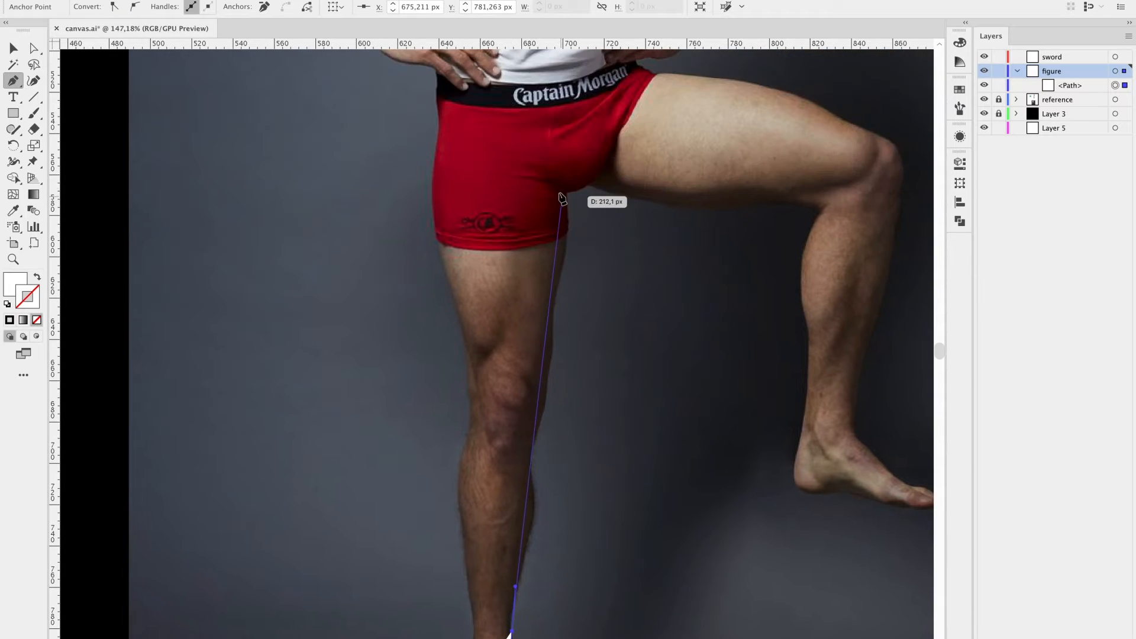
{"action": "left_click", "coordinate": [557, 188]}
{"action": "scroll", "coordinate": [568, 201], "scroll_direction": "down", "scroll_amount": 1}
{"action": "left_click", "coordinate": [800, 185]}
{"action": "left_click", "coordinate": [780, 461]}
Trace the raised foot's toes and ankle, the knee and the top of the thigh back to the waist with the Pen tool.
{"action": "scroll", "coordinate": [787, 465], "scroll_direction": "right", "scroll_amount": 3}
{"action": "left_click", "coordinate": [817, 461]}
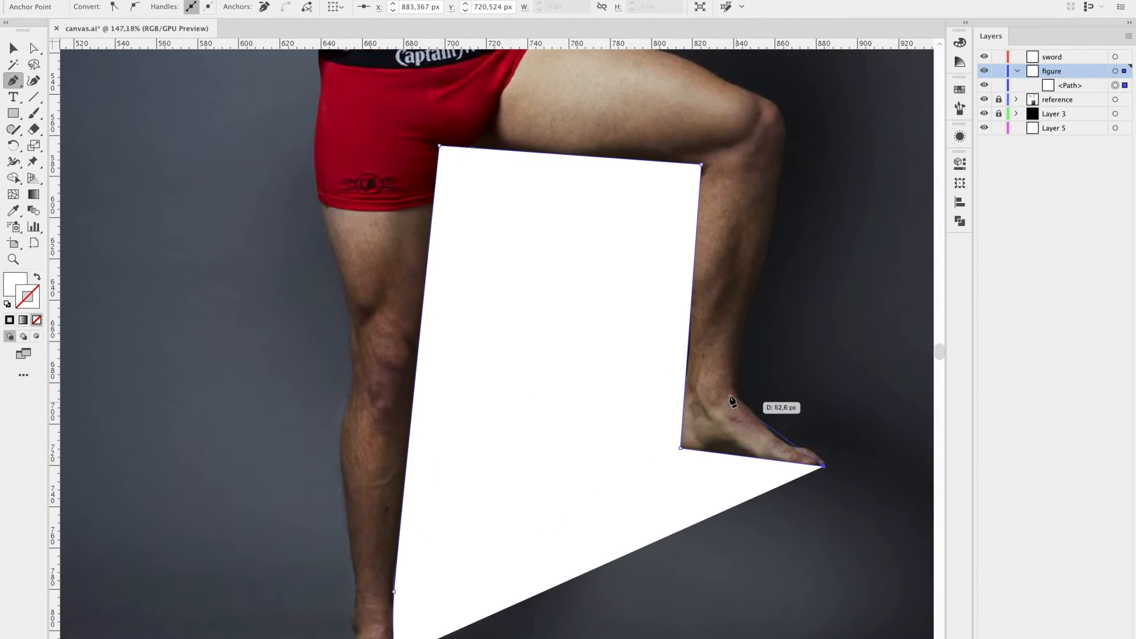
{"action": "left_click", "coordinate": [730, 398]}
{"action": "scroll", "coordinate": [731, 397], "scroll_direction": "up", "scroll_amount": 5}
{"action": "left_click", "coordinate": [784, 286]}
{"action": "left_click", "coordinate": [532, 221]}
{"action": "scroll", "coordinate": [533, 224], "scroll_direction": "up", "scroll_amount": 5}
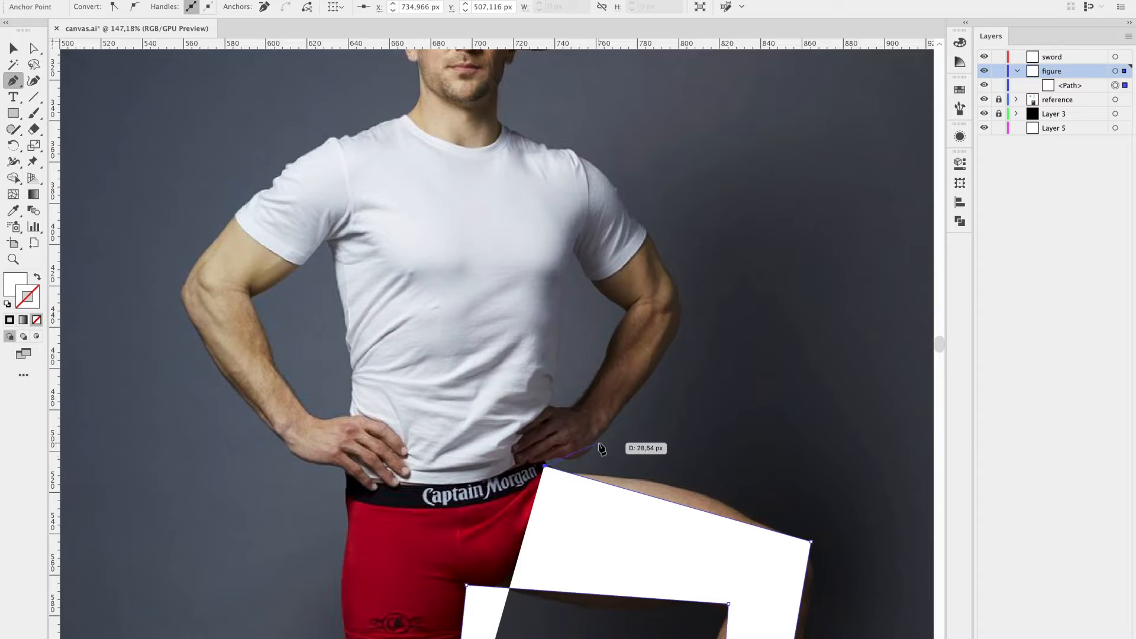
Extend the path around the bent arm through the wrist, elbow and shoulder to the base of the neck.
{"action": "left_click", "coordinate": [596, 440]}
{"action": "left_click", "coordinate": [696, 303]}
{"action": "left_click", "coordinate": [575, 145]}
{"action": "left_click", "coordinate": [498, 121]}
{"action": "scroll", "coordinate": [509, 90], "scroll_direction": "up", "scroll_amount": 4}
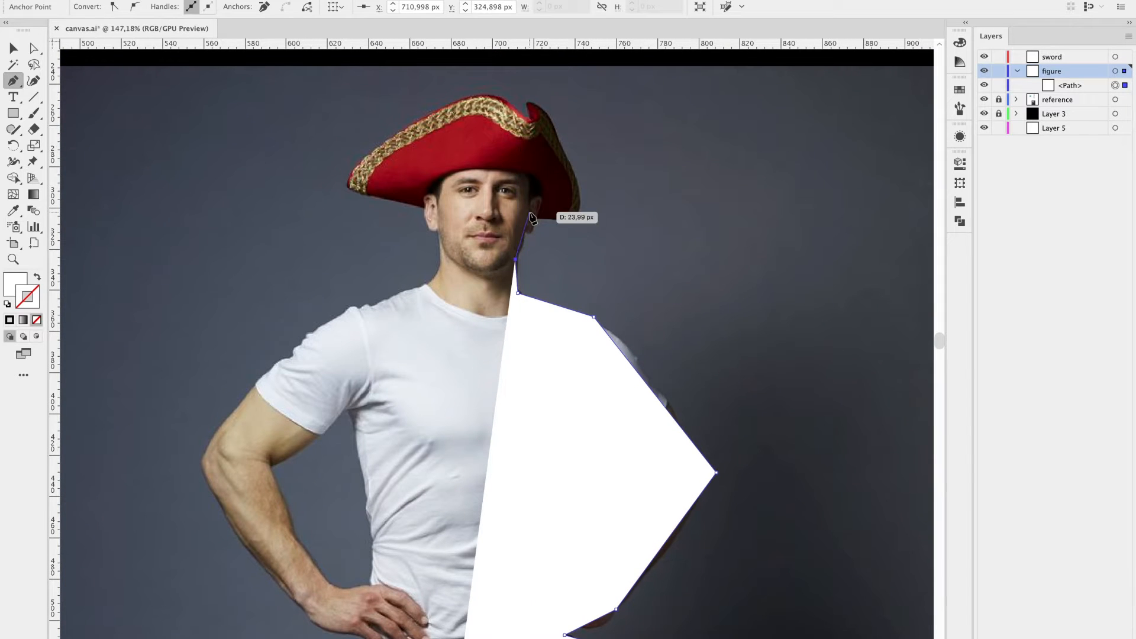
Outline the head as a simple rectangle down to the opposite shoulder, and swap the fill and stroke to leave a white outline.
{"action": "left_click", "coordinate": [515, 152]}
{"action": "left_click", "coordinate": [439, 153]}
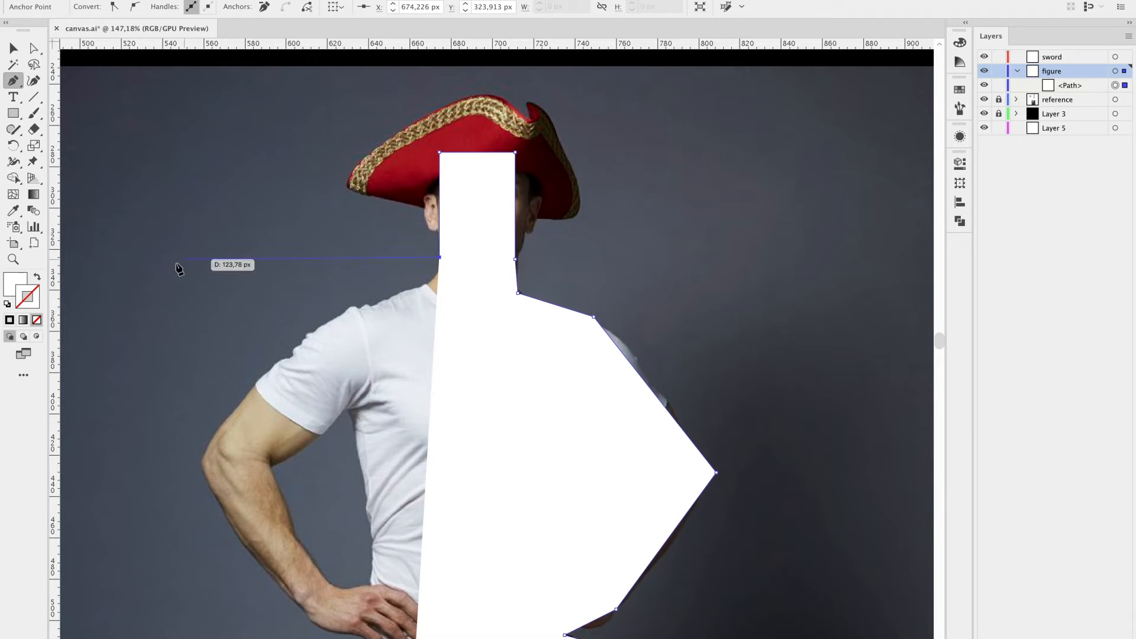
{"action": "key", "text": "shift+x"}
{"action": "scroll", "coordinate": [444, 321], "scroll_direction": "left", "scroll_amount": 2}
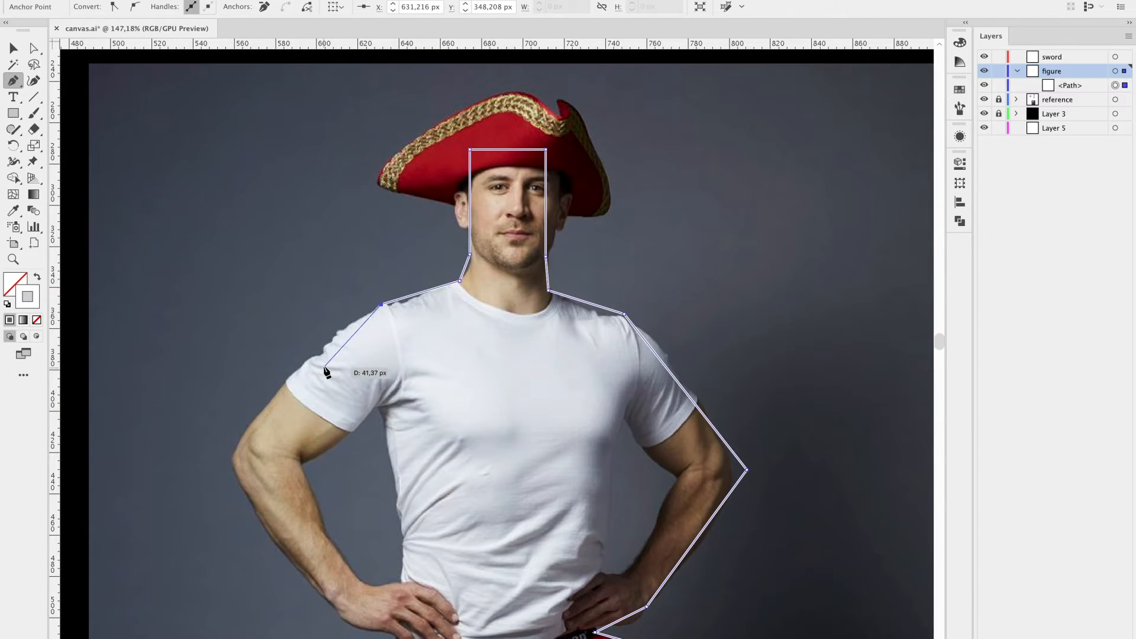
Remove the traced toe curve of the standing foot and move the remaining end anchor to the middle of the toes.
{"action": "scroll", "coordinate": [326, 373], "scroll_direction": "down", "scroll_amount": 20}
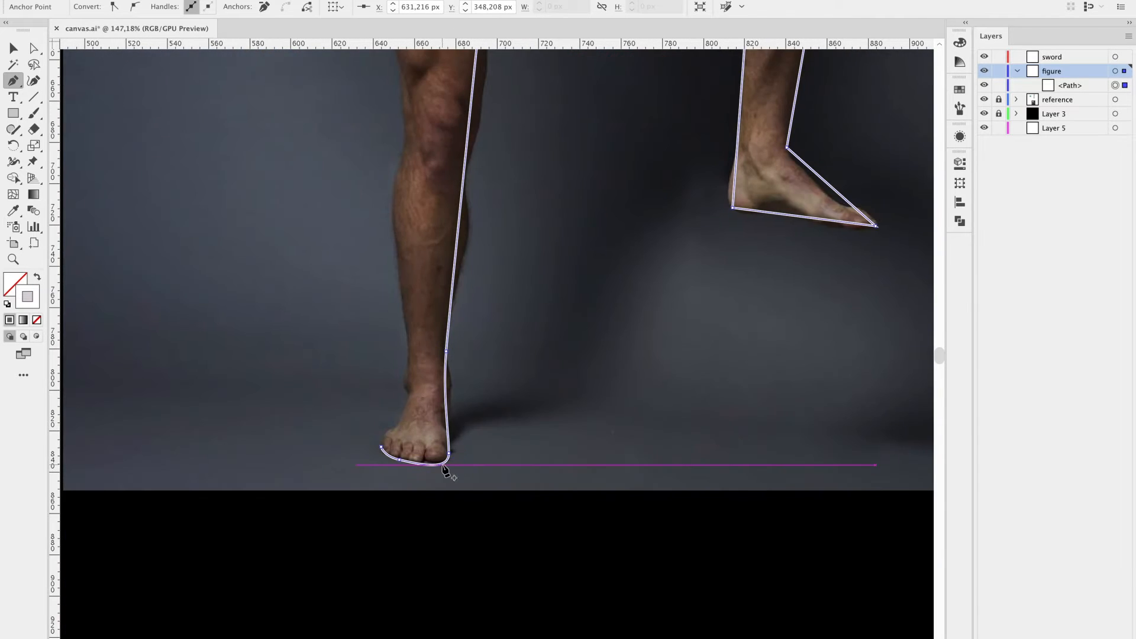
{"action": "left_click", "coordinate": [449, 453]}
{"action": "key", "text": "v"}
{"action": "left_click", "coordinate": [441, 463]}
{"action": "key", "text": "Delete"}
{"action": "key", "text": "a"}
{"action": "left_click_drag", "start_coordinate": [449, 454], "coordinate": [419, 462]}
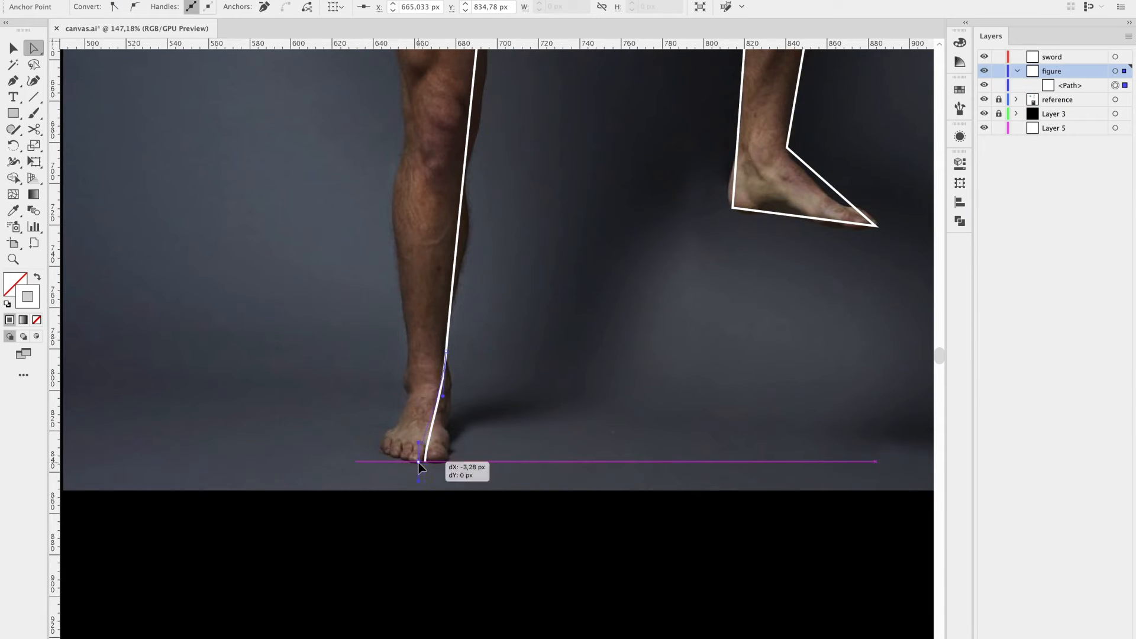
Straighten the standing foot's curved anchors into sharp corners and place a horizontal guide at ankle height.
{"action": "left_click_drag", "start_coordinate": [456, 420], "coordinate": [457, 422]}
{"action": "scroll", "coordinate": [456, 421], "scroll_direction": "up", "scroll_amount": 3}
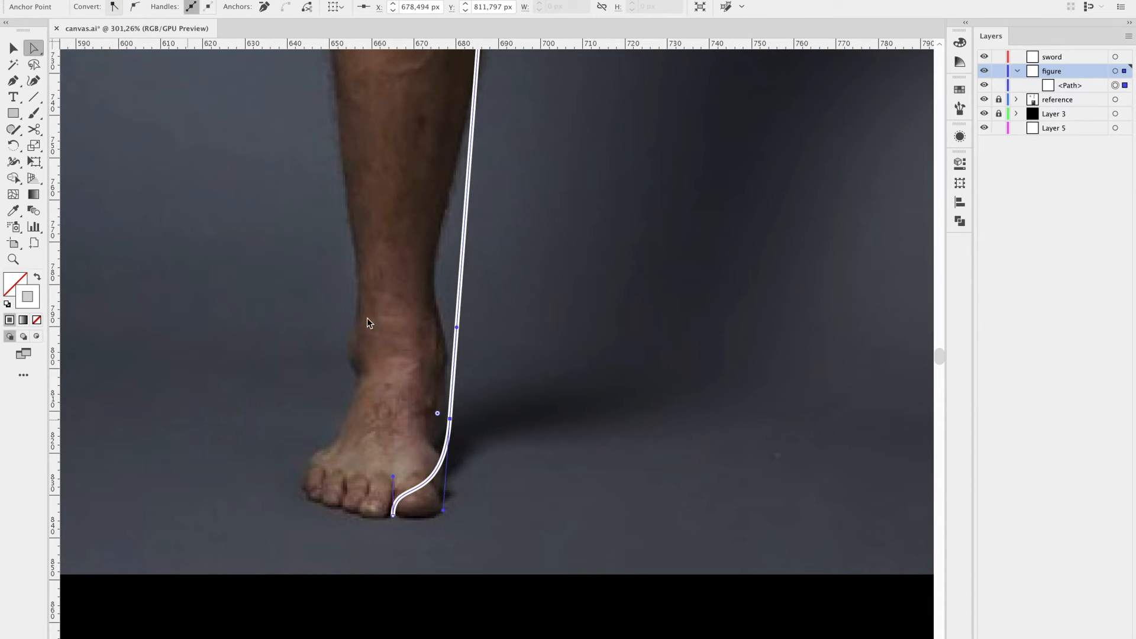
{"action": "left_click", "coordinate": [394, 515]}
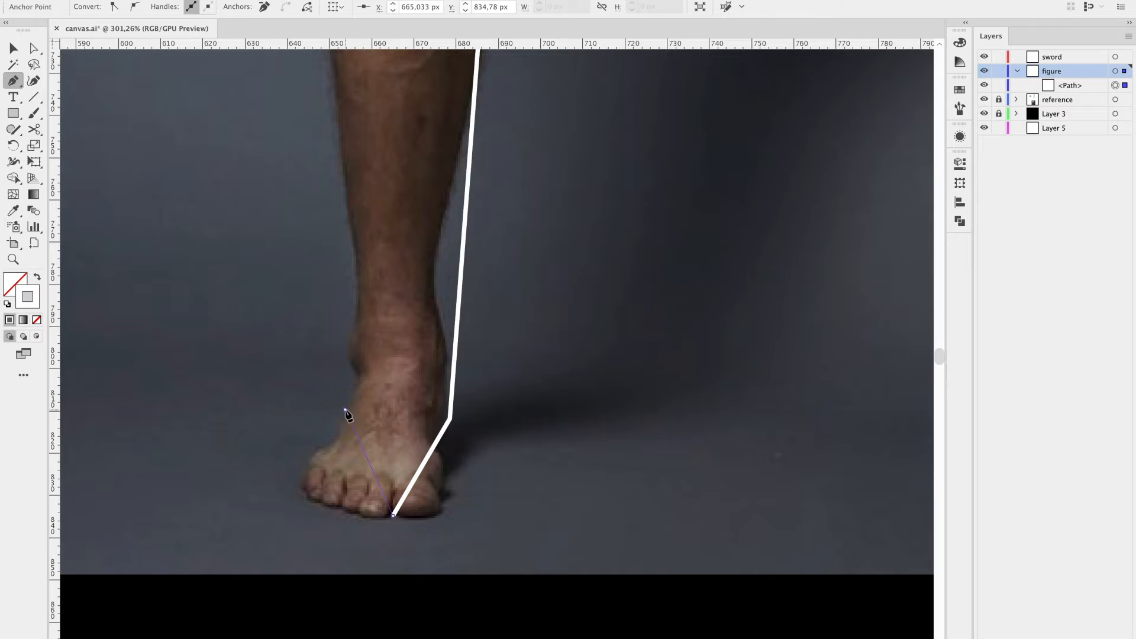
{"action": "left_click_drag", "start_coordinate": [497, 424], "coordinate": [495, 422]}
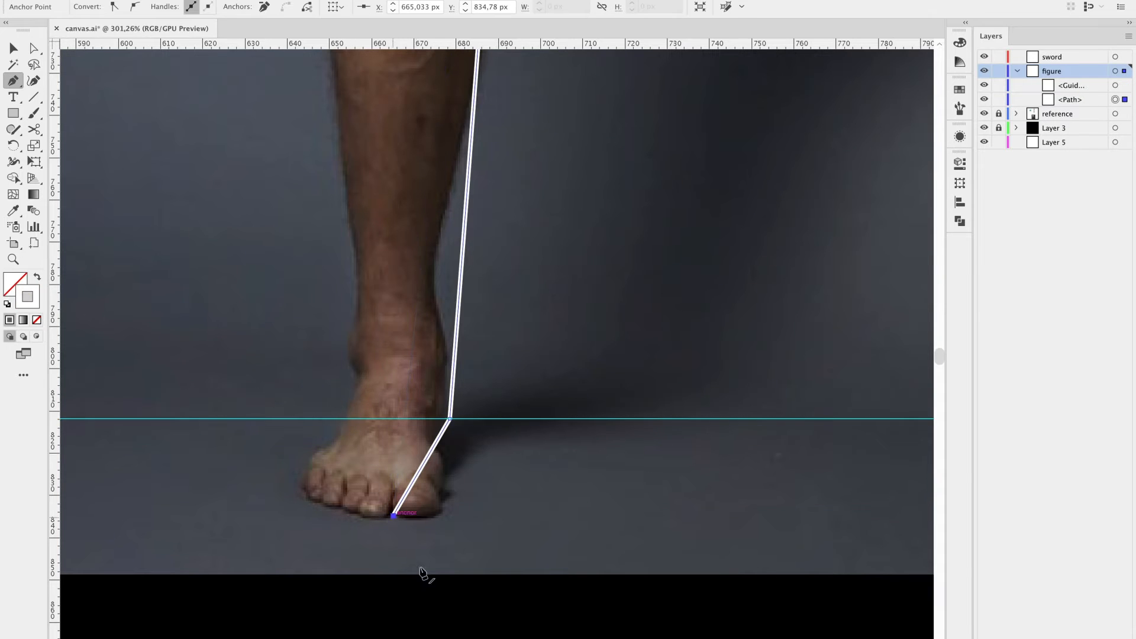
Continue the outline from the toe point to the outer ankle, straight up to the waist and on to the armpit.
{"action": "scroll", "coordinate": [344, 420], "scroll_direction": "down", "scroll_amount": 3}
{"action": "left_click_drag", "start_coordinate": [354, 118], "coordinate": [372, 554]}
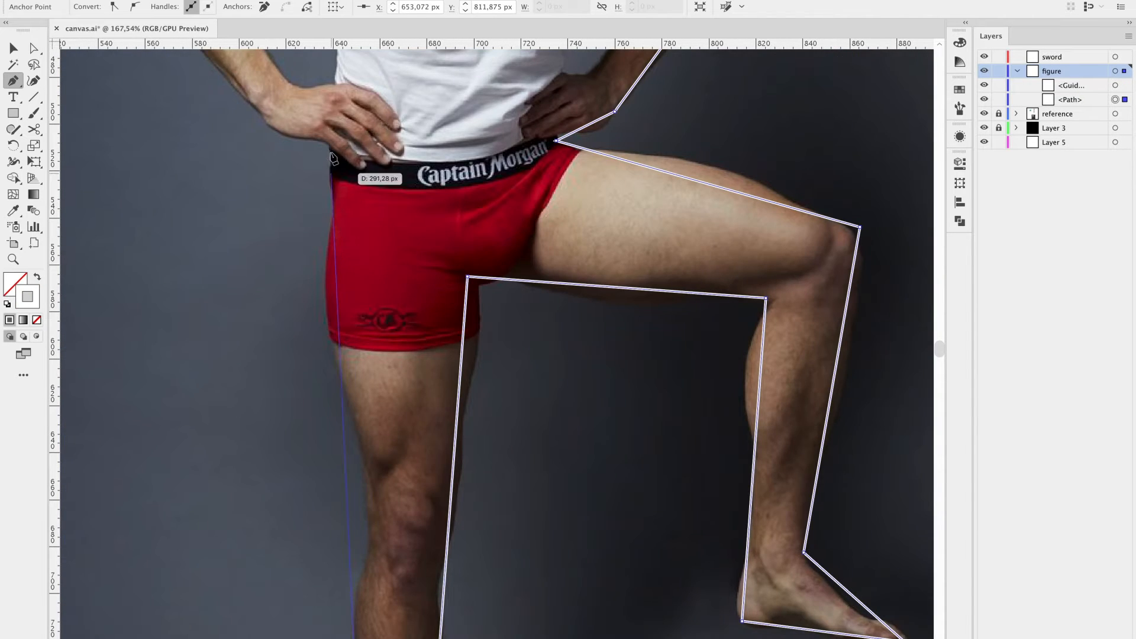
{"action": "scroll", "coordinate": [361, 349], "scroll_direction": "up", "scroll_amount": 5}
{"action": "left_click", "coordinate": [316, 254]}
{"action": "scroll", "coordinate": [316, 254], "scroll_direction": "down", "scroll_amount": 3}
{"action": "left_click_drag", "start_coordinate": [316, 254], "coordinate": [328, 405]}
Split the figure outline at the bent arm's wrist and shoulder with the Scissors tool.
{"action": "key", "text": "v"}
{"action": "left_click", "coordinate": [482, 524]}
{"action": "left_click", "coordinate": [471, 509]}
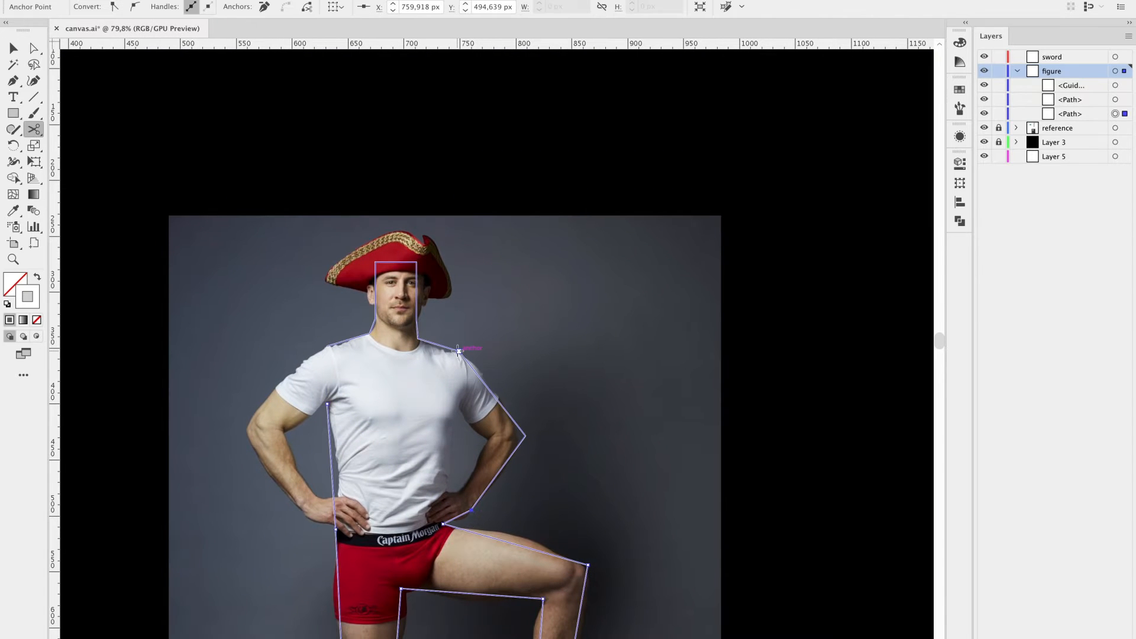
Duplicate the bent arm's outline, rotate the copy and attach it to the opposite shoulder as a raised arm.
{"action": "left_click", "coordinate": [510, 465], "text": "ctrl"}
{"action": "key", "text": "r"}
{"action": "left_click_drag", "start_coordinate": [285, 369], "coordinate": [279, 337]}
{"action": "left_click_drag", "start_coordinate": [339, 337], "coordinate": [487, 322]}
{"action": "mouse_move", "coordinate": [348, 371]}
{"action": "left_mouse_down"}
{"action": "mouse_move", "coordinate": [294, 370]}
{"action": "mouse_move", "coordinate": [337, 368]}
{"action": "left_mouse_up"}
{"action": "scroll", "coordinate": [307, 375], "scroll_direction": "up", "scroll_amount": 5}
{"action": "scroll", "coordinate": [338, 369], "scroll_direction": "up", "scroll_amount": 6}
{"action": "key", "text": "a"}
{"action": "left_click_drag", "start_coordinate": [425, 467], "coordinate": [424, 453]}
{"action": "key", "text": "v"}
{"action": "left_click", "coordinate": [439, 311]}
Extend the body outline from the armpit to form the underside and inner forearm edge of the raised arm.
{"action": "scroll", "coordinate": [439, 311], "scroll_direction": "down", "scroll_amount": 10}
{"action": "scroll", "coordinate": [478, 306], "scroll_direction": "up", "scroll_amount": 8}
{"action": "left_click_drag", "start_coordinate": [736, 520], "coordinate": [424, 219]}
{"action": "scroll", "coordinate": [423, 218], "scroll_direction": "down", "scroll_amount": 3}
{"action": "left_click", "coordinate": [493, 373]}
{"action": "key", "text": "p"}
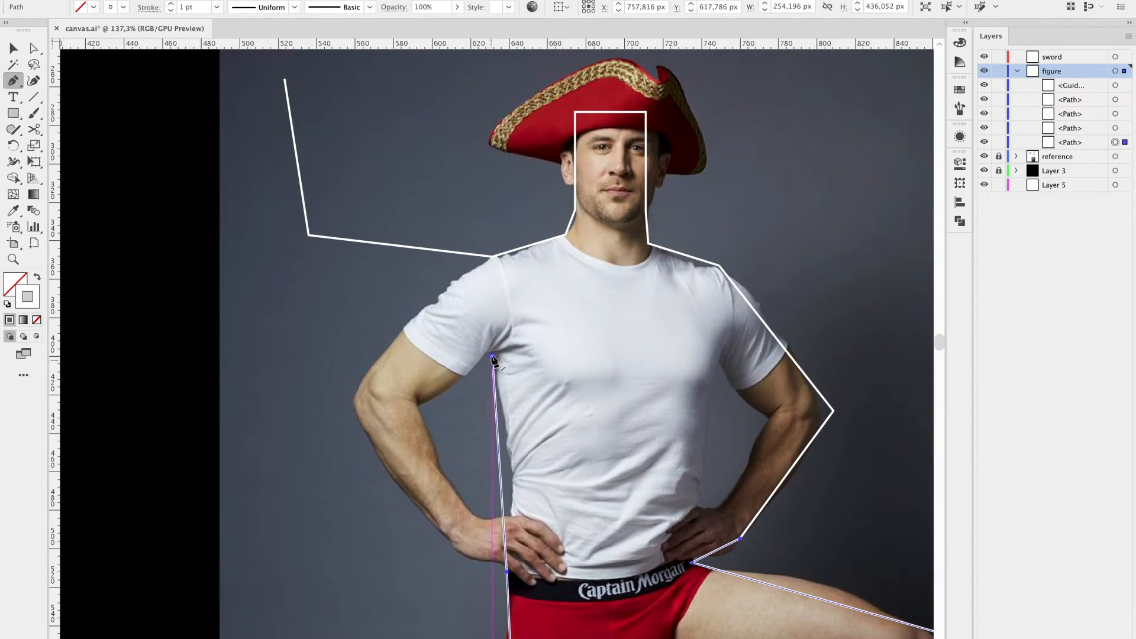
{"action": "left_click", "coordinate": [492, 356]}
{"action": "left_click_drag", "start_coordinate": [377, 120], "coordinate": [408, 429]}
{"action": "key", "text": "v"}
{"action": "left_click", "coordinate": [402, 378]}
{"action": "scroll", "coordinate": [403, 379], "scroll_direction": "down", "scroll_amount": 6}
{"action": "scroll", "coordinate": [507, 415], "scroll_direction": "up", "scroll_amount": 8}
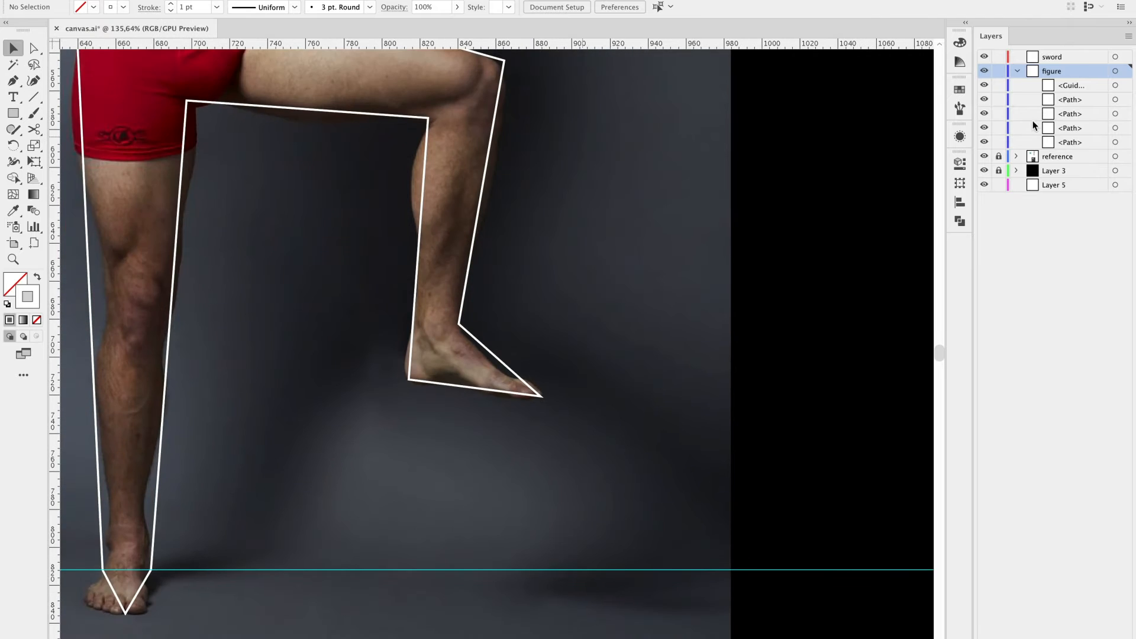
Place the sword reference picture beside the figure, rotated 180° so the blade points up, and lock the reference layer.
{"action": "scroll", "coordinate": [703, 376], "scroll_direction": "down", "scroll_amount": 8}
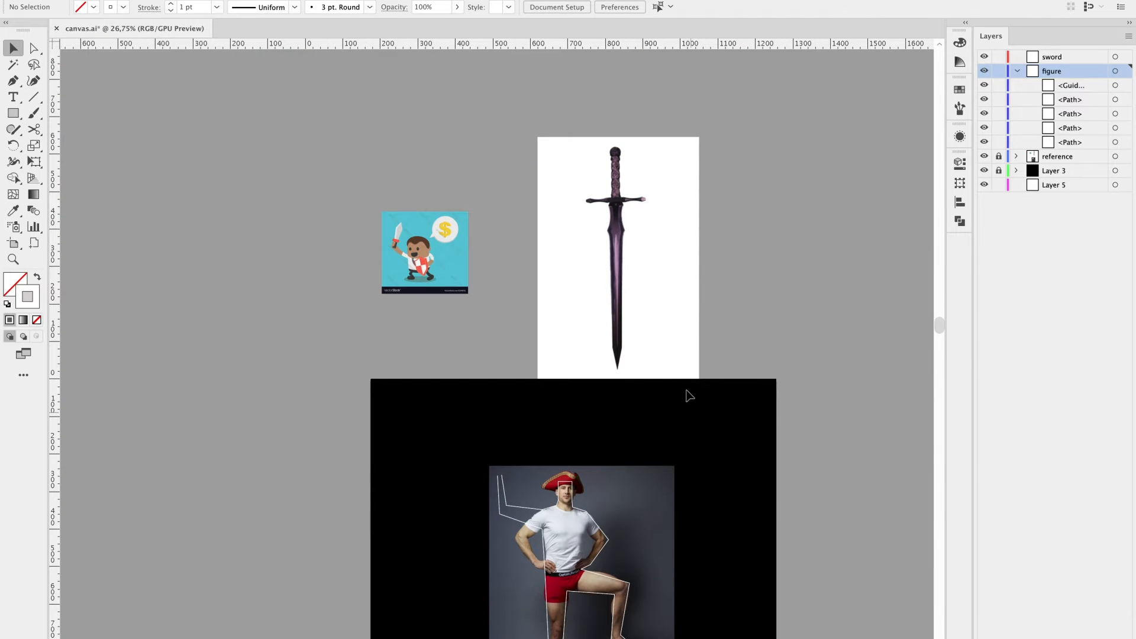
{"action": "left_click_drag", "start_coordinate": [637, 235], "coordinate": [726, 486]}
{"action": "key", "text": "r"}
{"action": "left_click_drag", "start_coordinate": [620, 595], "coordinate": [932, 338]}
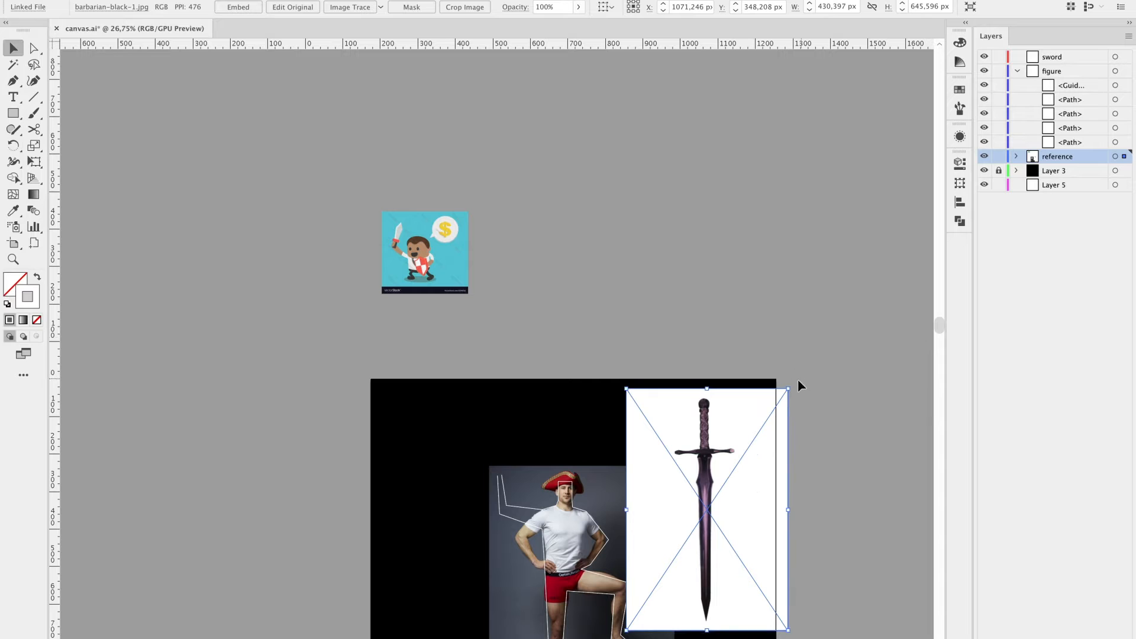
{"action": "left_click_drag", "start_coordinate": [794, 387], "coordinate": [673, 596]}
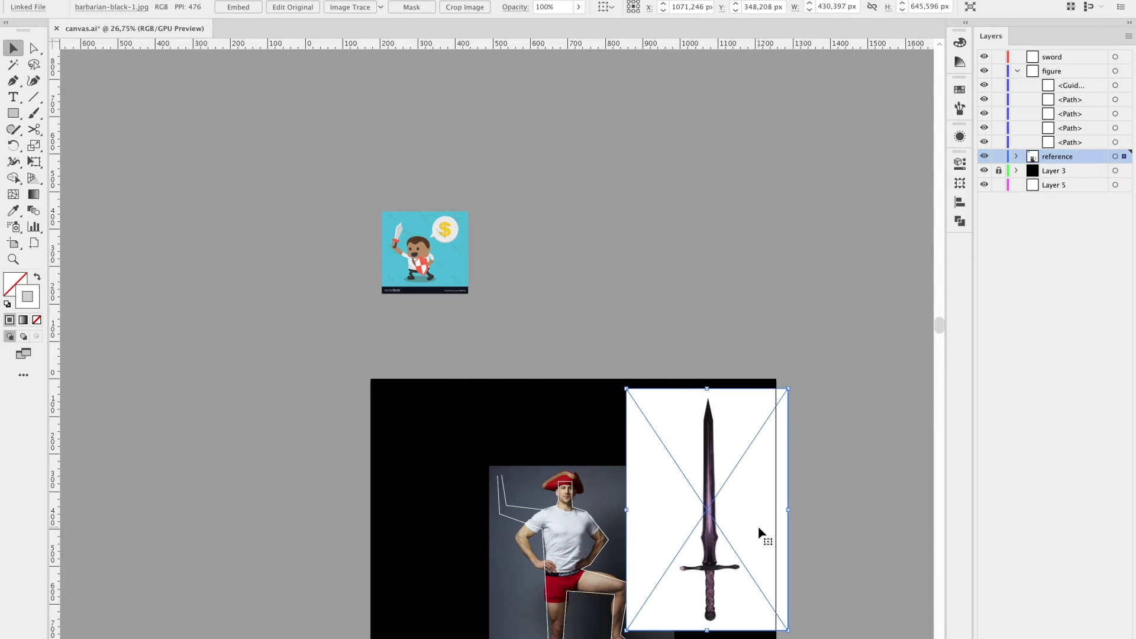
{"action": "scroll", "coordinate": [758, 527], "scroll_direction": "up", "scroll_amount": 5}
{"action": "scroll", "coordinate": [690, 390], "scroll_direction": "down", "scroll_amount": 3}
{"action": "left_click", "coordinate": [999, 156]}
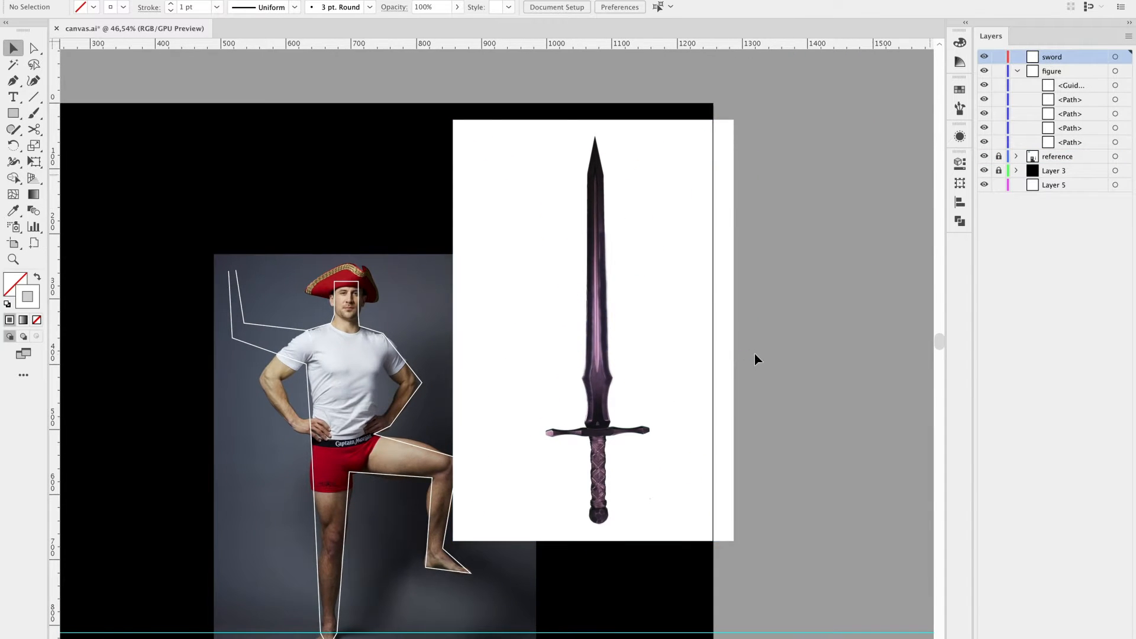
Draw a thin rectangle over the sword's crossguard on the sword layer and rotate a pasted copy for the grip.
{"action": "scroll", "coordinate": [755, 354], "scroll_direction": "up", "scroll_amount": 4}
{"action": "key", "text": "p"}
{"action": "left_click_drag", "start_coordinate": [685, 340], "coordinate": [732, 202]}
{"action": "key", "text": "m"}
{"action": "left_click_drag", "start_coordinate": [616, 357], "coordinate": [508, 470]}
{"action": "key", "text": "super+c"}
{"action": "key", "text": "super+f"}
{"action": "key", "text": "r"}
Position the crossguard and grip rectangles over the handle in the sword reference.
{"action": "key", "text": "v"}
{"action": "left_click_drag", "start_coordinate": [523, 353], "coordinate": [524, 383]}
{"action": "left_click", "coordinate": [574, 436]}
{"action": "left_click_drag", "start_coordinate": [574, 429], "coordinate": [573, 525]}
{"action": "scroll", "coordinate": [529, 428], "scroll_direction": "up", "scroll_amount": 3}
{"action": "left_click_drag", "start_coordinate": [529, 311], "coordinate": [525, 482]}
Draw a straight line from the sword's tip to the crossguard as one edge of the blade.
{"action": "scroll", "coordinate": [525, 482], "scroll_direction": "down", "scroll_amount": 6}
{"action": "scroll", "coordinate": [545, 507], "scroll_direction": "up", "scroll_amount": 3}
{"action": "key", "text": "p"}
{"action": "left_click", "coordinate": [502, 257]}
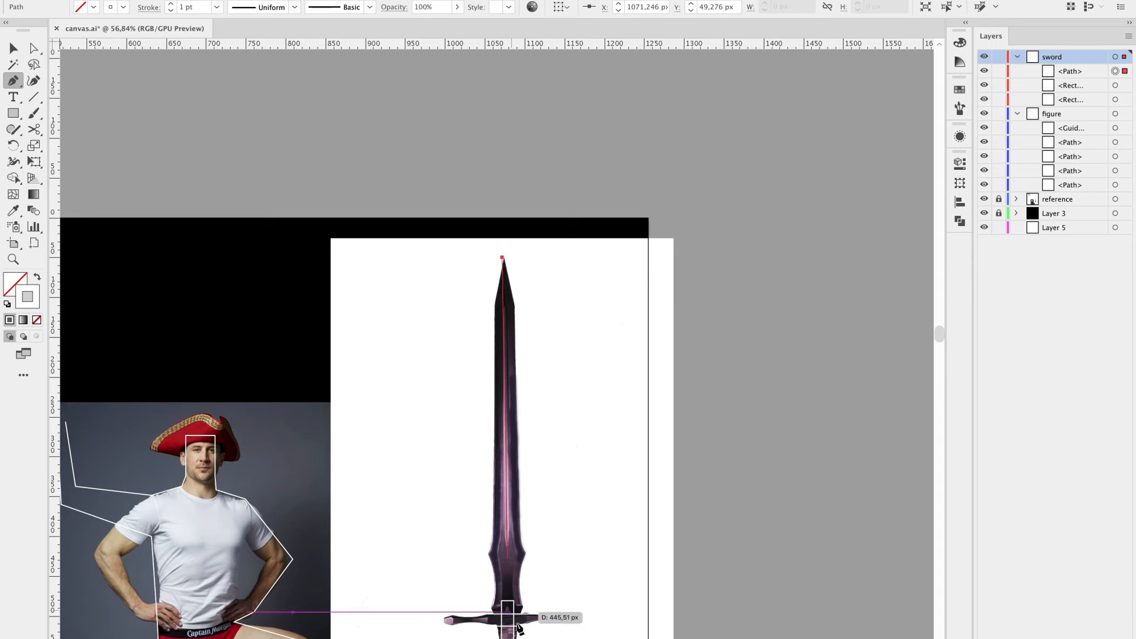
{"action": "left_click", "coordinate": [531, 614]}
Duplicate the blade edge, flip the copy horizontally and align it with the original at the tip.
{"action": "key", "text": "v"}
{"action": "left_click_drag", "start_coordinate": [528, 589], "coordinate": [481, 580], "text": "alt"}
{"action": "left_click", "coordinate": [959, 164]}
{"action": "left_click", "coordinate": [882, 254]}
{"action": "left_click", "coordinate": [572, 400]}
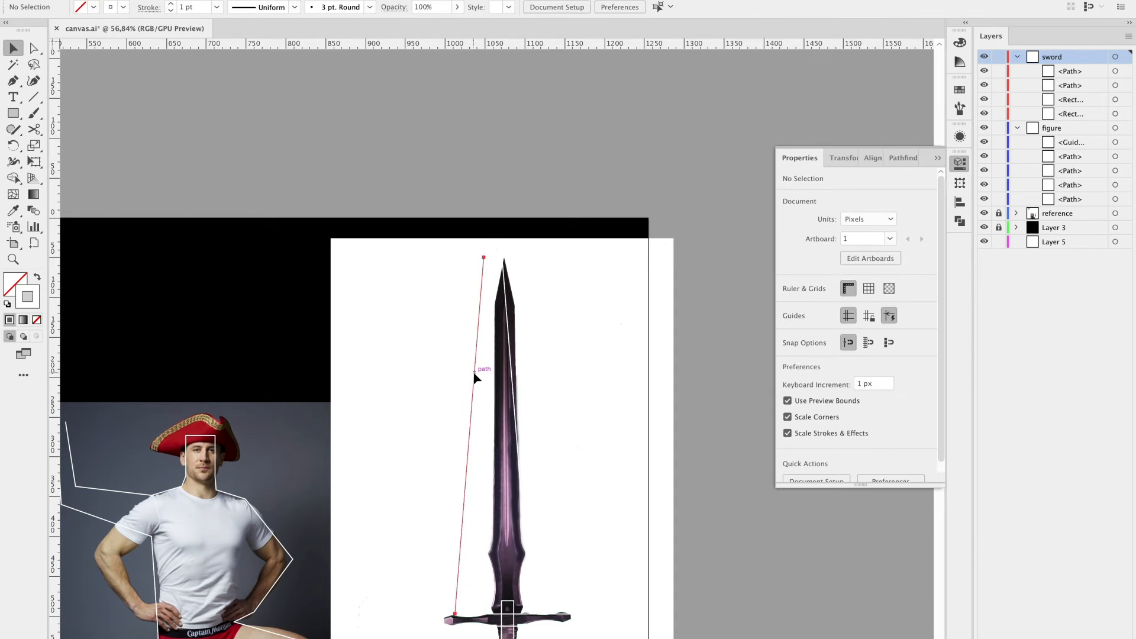
{"action": "left_click_drag", "start_coordinate": [494, 379], "coordinate": [494, 379]}
{"action": "left_click", "coordinate": [568, 349]}
Hide the reference layer and join the two blade edges at their tip anchors.
{"action": "left_click", "coordinate": [985, 213]}
{"action": "scroll", "coordinate": [621, 381], "scroll_direction": "down", "scroll_amount": 3}
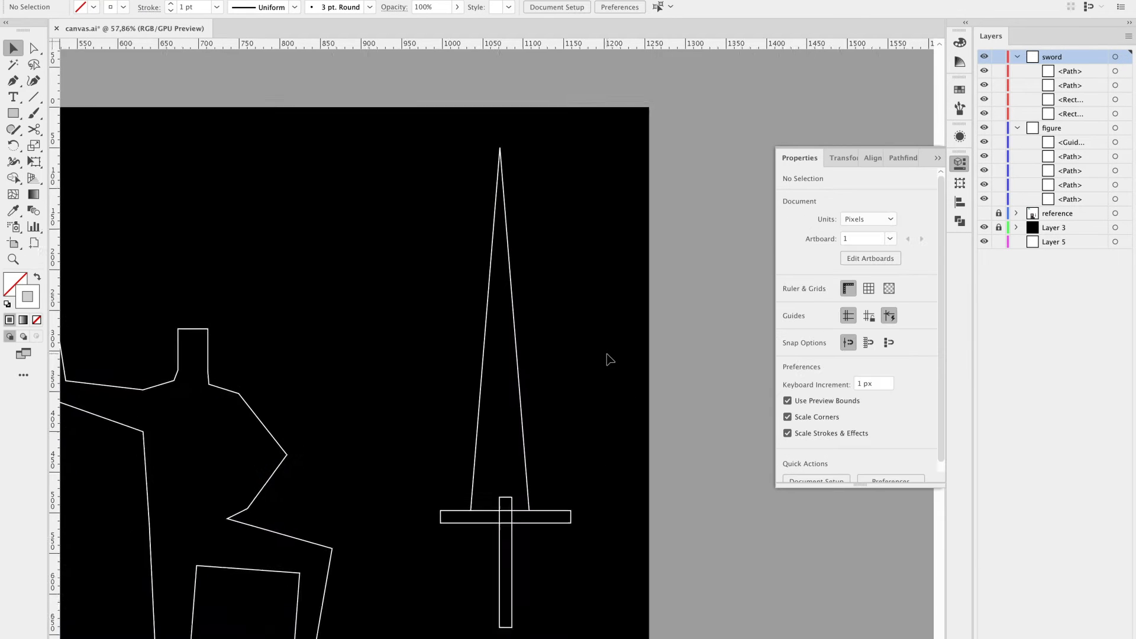
{"action": "scroll", "coordinate": [611, 358], "scroll_direction": "up", "scroll_amount": 3}
{"action": "left_click", "coordinate": [490, 409]}
{"action": "left_click", "coordinate": [434, 411], "text": "shift"}
{"action": "key", "text": "a"}
{"action": "left_click_drag", "start_coordinate": [497, 97], "coordinate": [454, 70]}
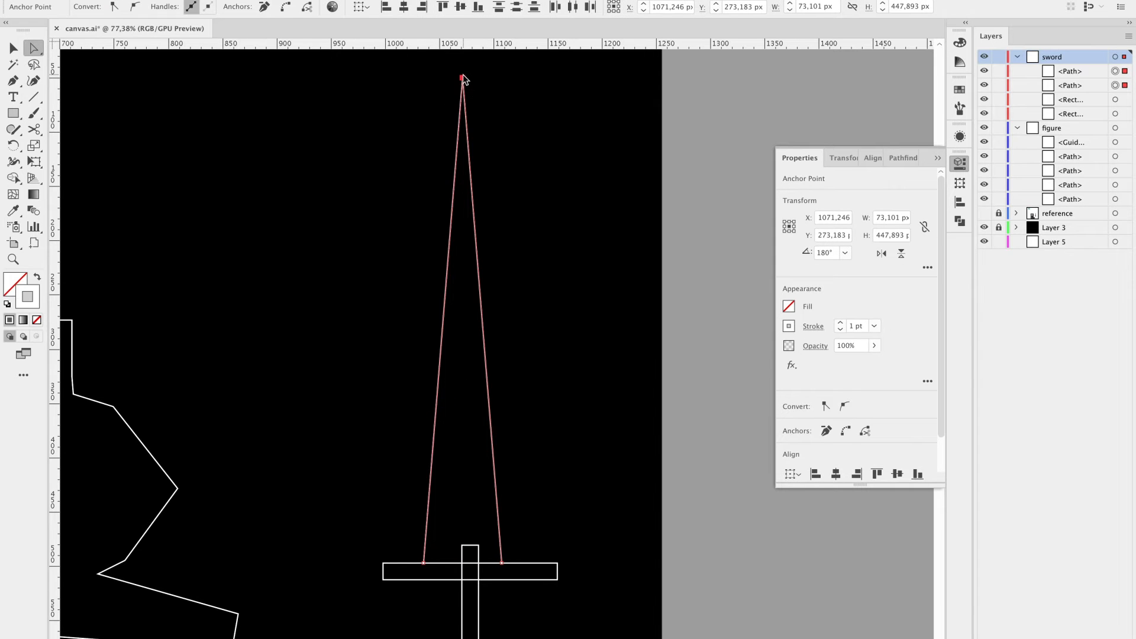
{"action": "right_click", "coordinate": [462, 77]}
{"action": "left_click", "coordinate": [491, 148]}
Centre the joined blade outline over the sword's grip.
{"action": "key", "text": "v"}
{"action": "left_click_drag", "start_coordinate": [489, 379], "coordinate": [497, 382]}
{"action": "left_click", "coordinate": [521, 414]}
{"action": "left_click_drag", "start_coordinate": [515, 573], "coordinate": [515, 454]}
Shorten the grip rectangle so its upper edge meets the underside of the crossguard.
{"action": "scroll", "coordinate": [515, 454], "scroll_direction": "up", "scroll_amount": 3}
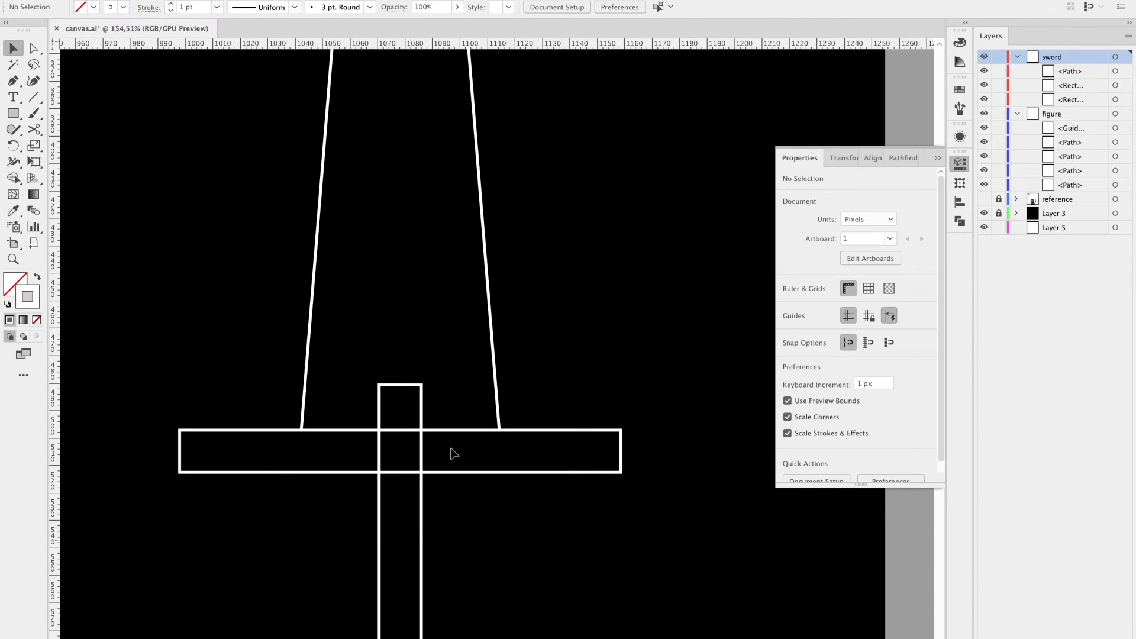
{"action": "left_click", "coordinate": [400, 385]}
{"action": "left_click_drag", "start_coordinate": [400, 384], "coordinate": [402, 472]}
{"action": "left_click", "coordinate": [528, 505]}
{"action": "scroll", "coordinate": [525, 497], "scroll_direction": "down", "scroll_amount": 3}
{"action": "scroll", "coordinate": [542, 443], "scroll_direction": "up", "scroll_amount": 3}
Draw a vertical centre line from the blade's tip down to the crossguard.
{"action": "key", "text": "p"}
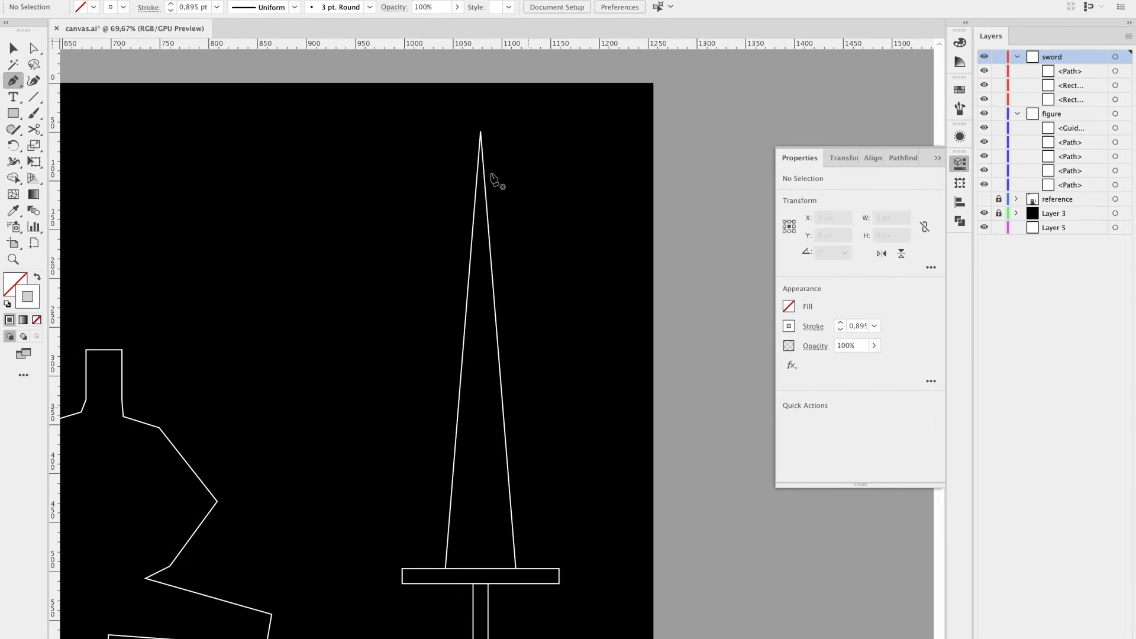
{"action": "left_click", "coordinate": [481, 132]}
{"action": "left_click", "coordinate": [480, 568]}
{"action": "key", "text": "v"}
Give the blade's centre line a tapered width profile narrowing toward the tip, with a stroke weight of 30 pt.
{"action": "left_click", "coordinate": [294, 7]}
{"action": "left_click", "coordinate": [253, 114]}
{"action": "left_click", "coordinate": [481, 425]}
{"action": "left_click", "coordinate": [901, 253]}
{"action": "left_click", "coordinate": [170, 4], "text": "shift"}
{"action": "left_click", "coordinate": [171, 4], "text": "shift"}
{"action": "left_click", "coordinate": [170, 3], "text": "shift"}
{"action": "left_click", "coordinate": [325, 261]}
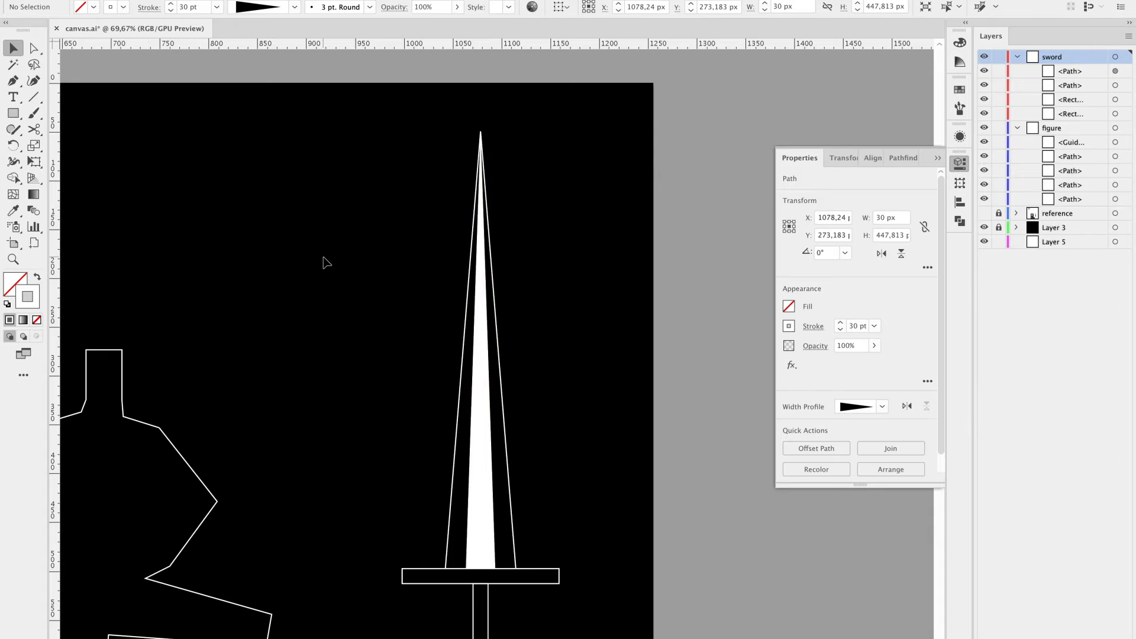
Swap the fill and stroke of the crossguard and grip rectangles to make them solid white.
{"action": "scroll", "coordinate": [532, 528], "scroll_direction": "down", "scroll_amount": 3}
{"action": "left_click", "coordinate": [537, 457]}
{"action": "left_click", "coordinate": [508, 519], "text": "shift"}
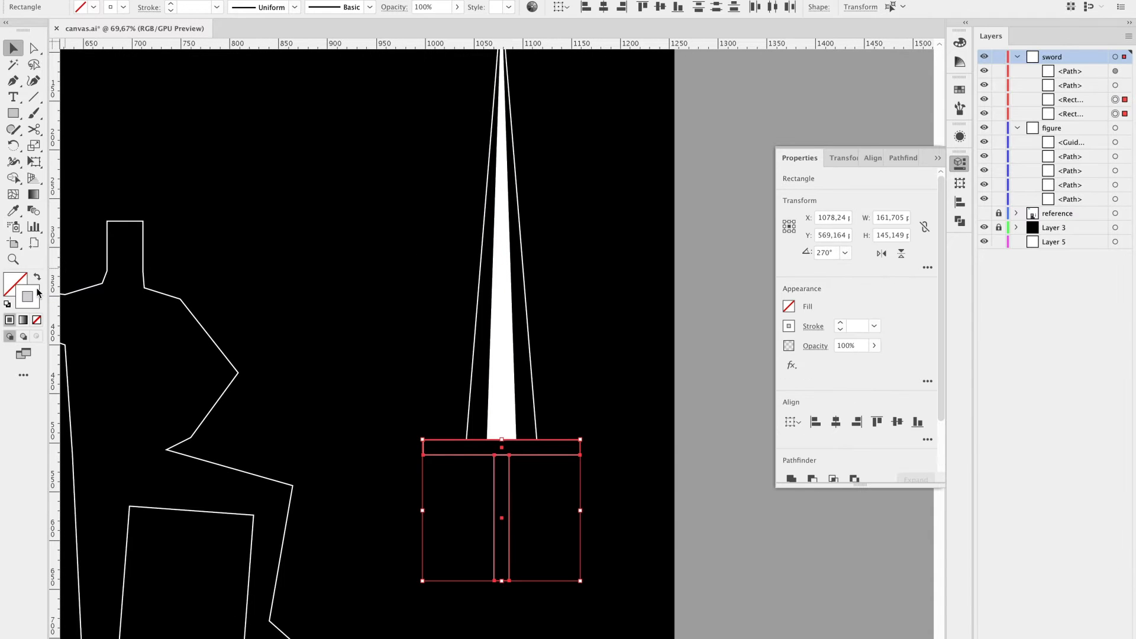
{"action": "left_click_drag", "start_coordinate": [34, 291], "coordinate": [15, 284]}
{"action": "left_click", "coordinate": [363, 314]}
{"action": "scroll", "coordinate": [355, 314], "scroll_direction": "down", "scroll_amount": 3}
{"action": "left_click_drag", "start_coordinate": [355, 314], "coordinate": [393, 317]}
{"action": "scroll", "coordinate": [414, 322], "scroll_direction": "up", "scroll_amount": 2}
{"action": "scroll", "coordinate": [413, 322], "scroll_direction": "down", "scroll_amount": 3}
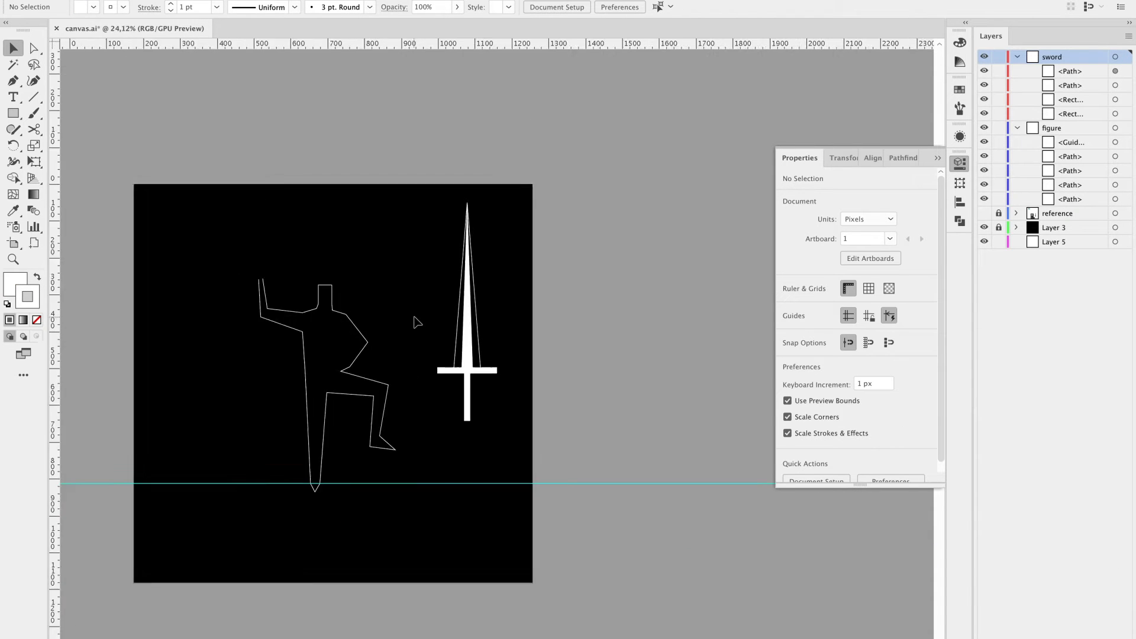
Show the reference layer again and place a horizontal guide at the height of the figure's armpit.
{"action": "scroll", "coordinate": [413, 322], "scroll_direction": "up", "scroll_amount": 3}
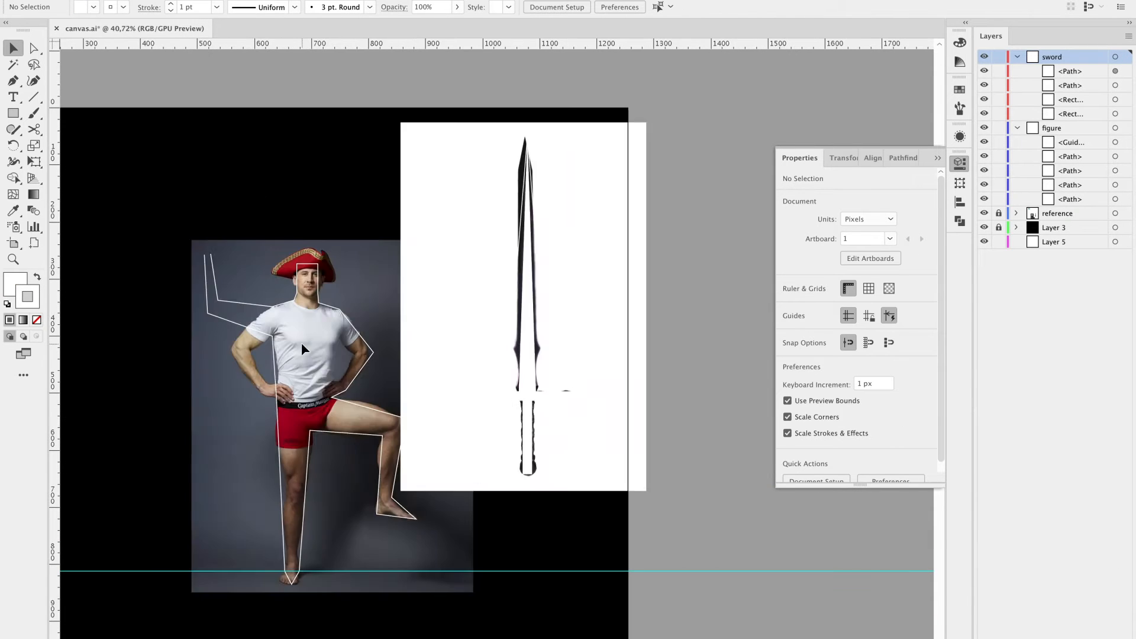
{"action": "scroll", "coordinate": [303, 349], "scroll_direction": "up", "scroll_amount": 5}
{"action": "key", "text": "p"}
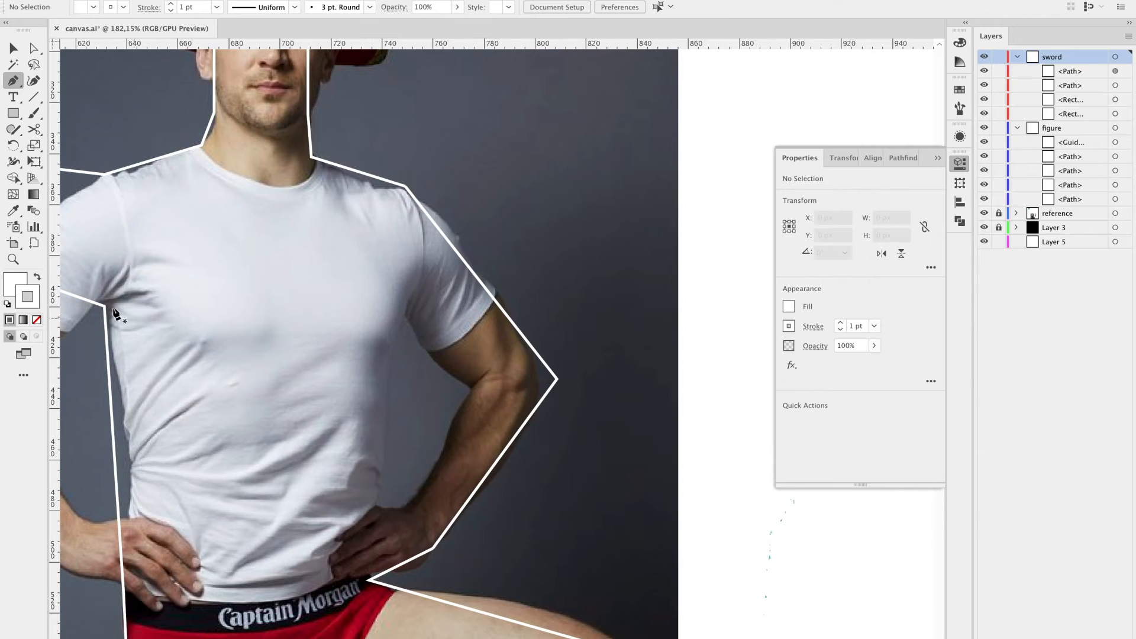
{"action": "left_click_drag", "start_coordinate": [342, 302], "coordinate": [346, 306]}
Draw a closed triangle for the gap between the torso and bent arm, with its upper corner on the armpit guide.
{"action": "left_click", "coordinate": [373, 508]}
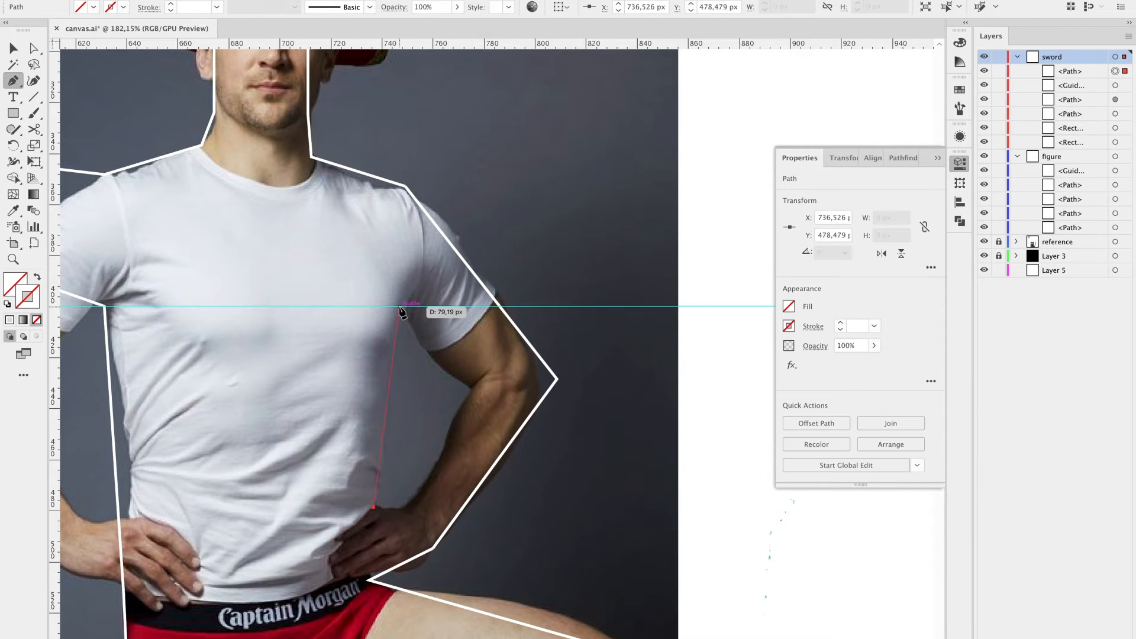
{"action": "left_click", "coordinate": [398, 307]}
{"action": "left_click", "coordinate": [373, 508]}
{"action": "key", "text": "v"}
Match the arm-gap triangle's appearance to the figure's white outline with the Eyedropper.
{"action": "left_click", "coordinate": [438, 450]}
{"action": "key", "text": "i"}
{"action": "left_click", "coordinate": [532, 413]}
{"action": "key", "text": "v"}
{"action": "left_click", "coordinate": [567, 438]}
{"action": "scroll", "coordinate": [535, 457], "scroll_direction": "down", "scroll_amount": 3}
{"action": "scroll", "coordinate": [539, 502], "scroll_direction": "down", "scroll_amount": 8}
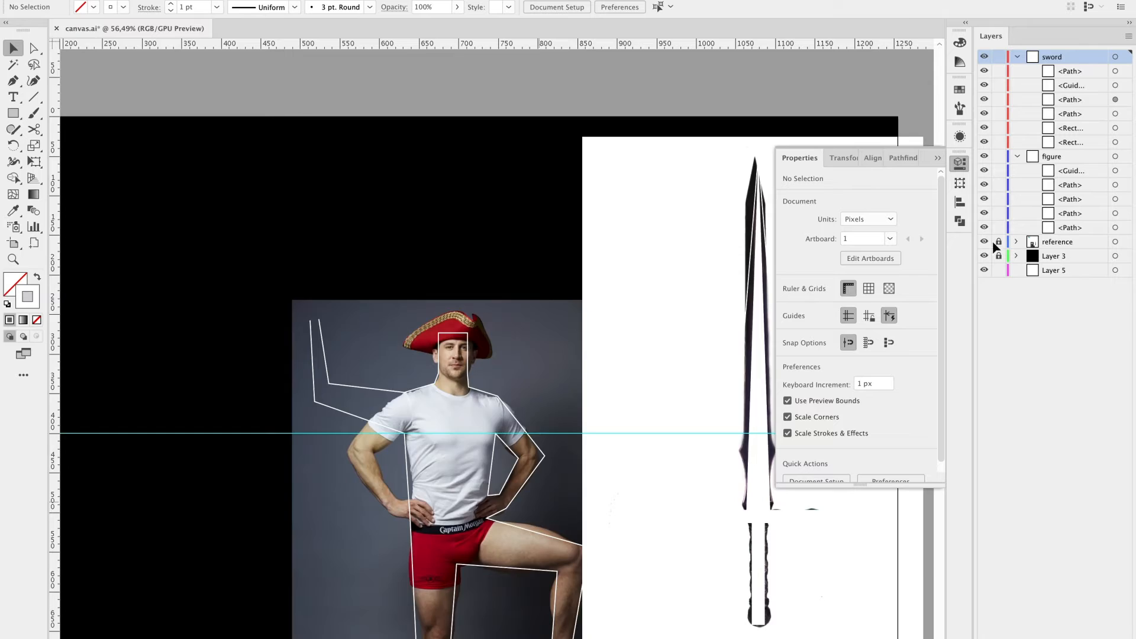
Hide the reference layer and move the sword over to the figure's raised hand.
{"action": "left_click", "coordinate": [984, 241]}
{"action": "left_click", "coordinate": [653, 499]}
{"action": "mouse_move", "coordinate": [661, 539]}
{"action": "left_mouse_down"}
{"action": "mouse_move", "coordinate": [446, 397]}
{"action": "mouse_move", "coordinate": [410, 438]}
{"action": "mouse_move", "coordinate": [429, 456]}
{"action": "left_mouse_up"}
Draw a solid white circle for the hand and position it over the sword's grip.
{"action": "scroll", "coordinate": [430, 404], "scroll_direction": "up", "scroll_amount": 6}
{"action": "key", "text": "l"}
{"action": "left_click_drag", "start_coordinate": [30, 298], "coordinate": [14, 284]}
{"action": "key", "text": "v"}
{"action": "left_click", "coordinate": [438, 503]}
{"action": "left_click_drag", "start_coordinate": [454, 512], "coordinate": [392, 394]}
{"action": "left_click", "coordinate": [363, 527]}
Move the open end anchor of the raised arm's outline so it meets the hand circle.
{"action": "key", "text": "a"}
{"action": "left_click", "coordinate": [330, 314]}
{"action": "mouse_move", "coordinate": [330, 314]}
{"action": "left_mouse_down"}
{"action": "mouse_move", "coordinate": [302, 324]}
{"action": "mouse_move", "coordinate": [315, 321]}
{"action": "left_mouse_up"}
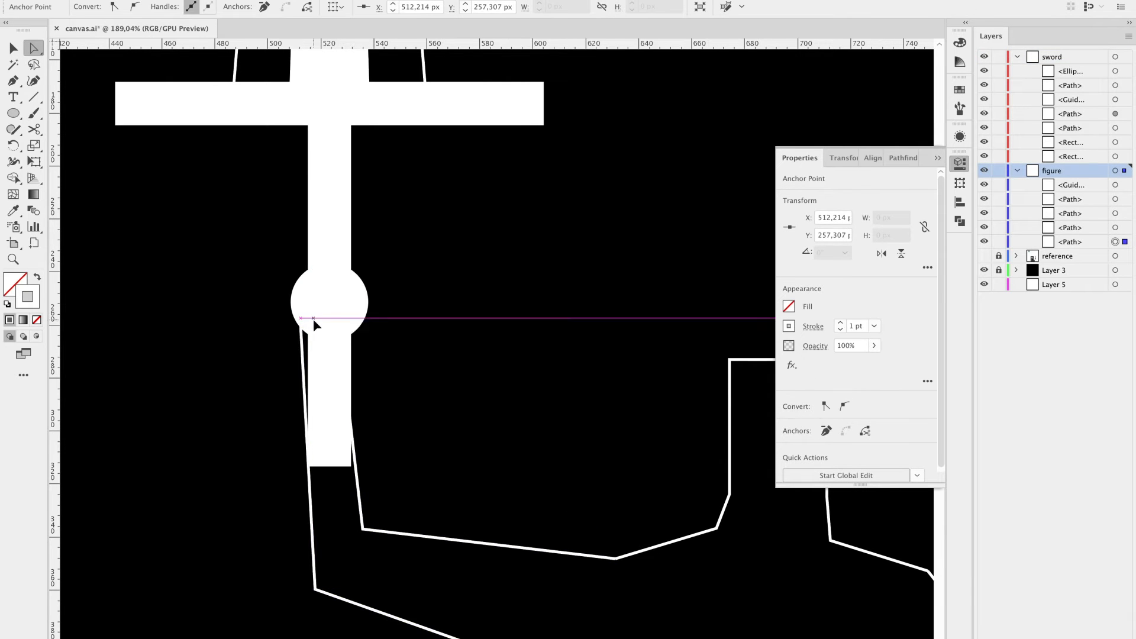
{"action": "left_click", "coordinate": [445, 431]}
Scale down the figure and sword together and reposition them lower on the black canvas.
{"action": "scroll", "coordinate": [446, 432], "scroll_direction": "down", "scroll_amount": 7}
{"action": "left_click_drag", "start_coordinate": [360, 244], "coordinate": [360, 244]}
{"action": "left_click_drag", "start_coordinate": [406, 300], "coordinate": [406, 344]}
{"action": "left_click_drag", "start_coordinate": [479, 269], "coordinate": [473, 290]}
{"action": "left_click", "coordinate": [515, 373]}
Join the separate open segments of the figure's outline into a single path.
{"action": "scroll", "coordinate": [503, 385], "scroll_direction": "up", "scroll_amount": 7}
{"action": "scroll", "coordinate": [497, 392], "scroll_direction": "down", "scroll_amount": 2}
{"action": "scroll", "coordinate": [498, 390], "scroll_direction": "up", "scroll_amount": 3}
{"action": "left_click_drag", "start_coordinate": [523, 472], "coordinate": [540, 373]}
{"action": "left_click", "coordinate": [536, 389]}
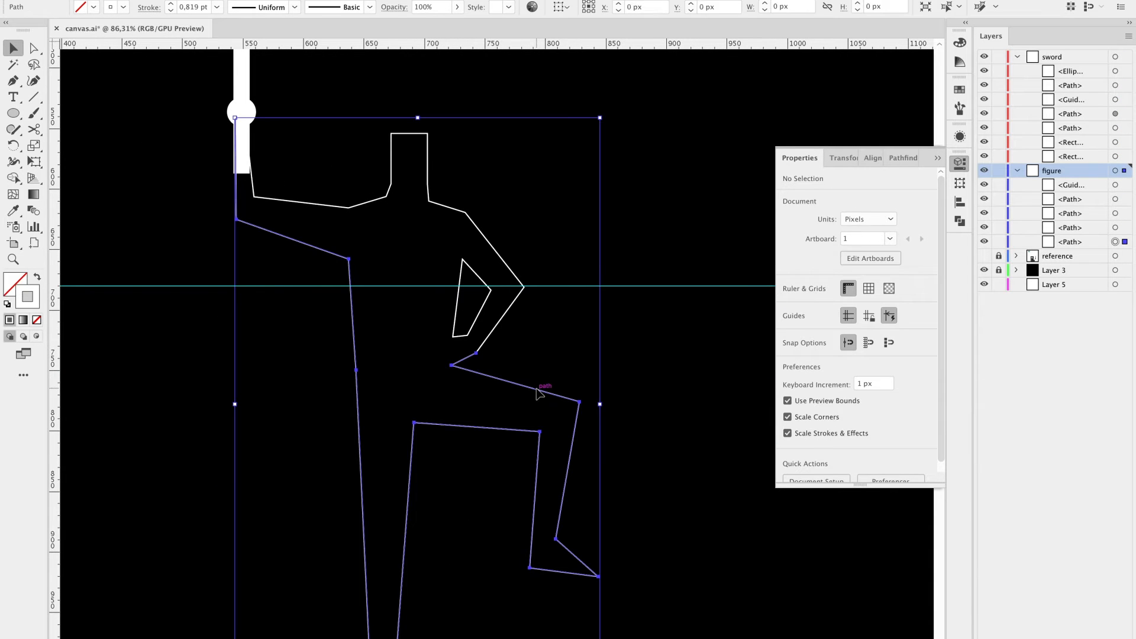
{"action": "left_click", "coordinate": [520, 357]}
{"action": "left_click", "coordinate": [484, 351]}
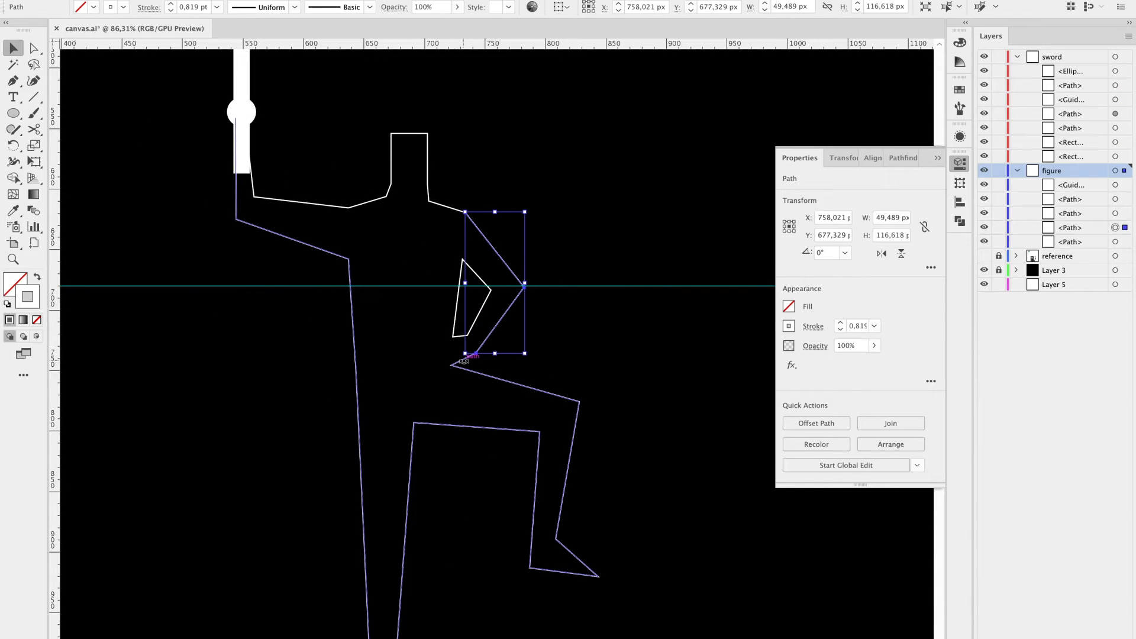
{"action": "left_click", "coordinate": [443, 207], "text": "shift"}
{"action": "left_click", "coordinate": [471, 371], "text": "shift"}
{"action": "left_click", "coordinate": [349, 208], "text": "shift"}
{"action": "right_click", "coordinate": [350, 209]}
{"action": "left_click", "coordinate": [392, 311]}
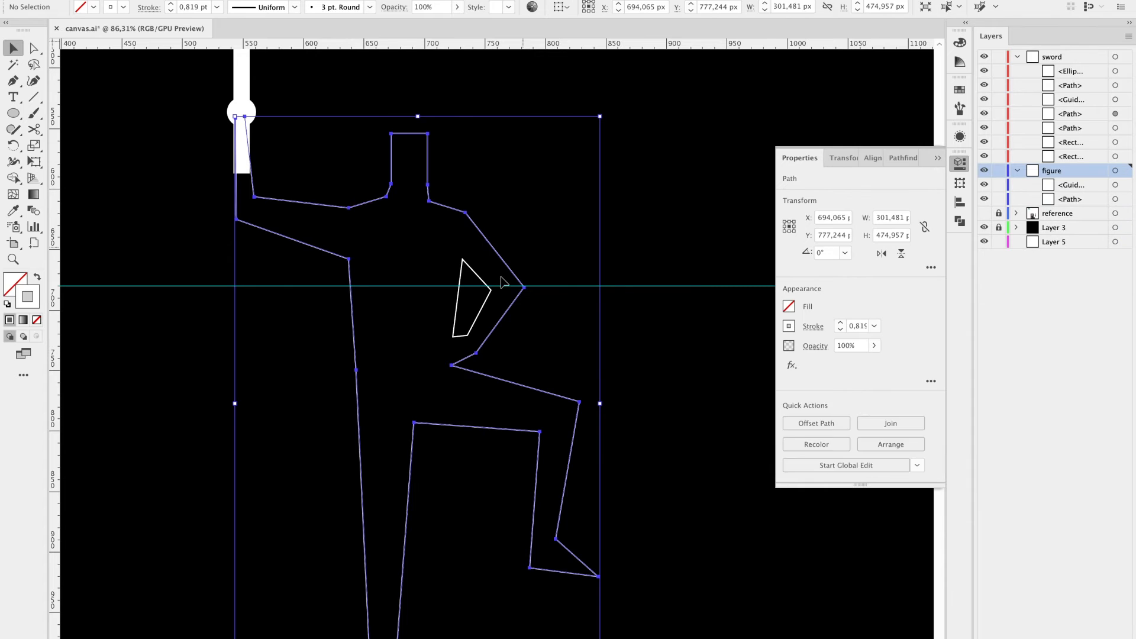
Set the stroke weight of the figure outline and the arm-gap shape to 4 pt.
{"action": "left_click", "coordinate": [480, 312], "text": "shift"}
{"action": "left_click", "coordinate": [191, 8]}
{"action": "type", "text": "4"}
{"action": "key", "text": "Return"}
{"action": "left_click", "coordinate": [669, 172]}
Set the stroke weight of the sword blade's outer outline to 10 pt.
{"action": "scroll", "coordinate": [669, 173], "scroll_direction": "down", "scroll_amount": 3}
{"action": "left_click_drag", "start_coordinate": [610, 174], "coordinate": [614, 248]}
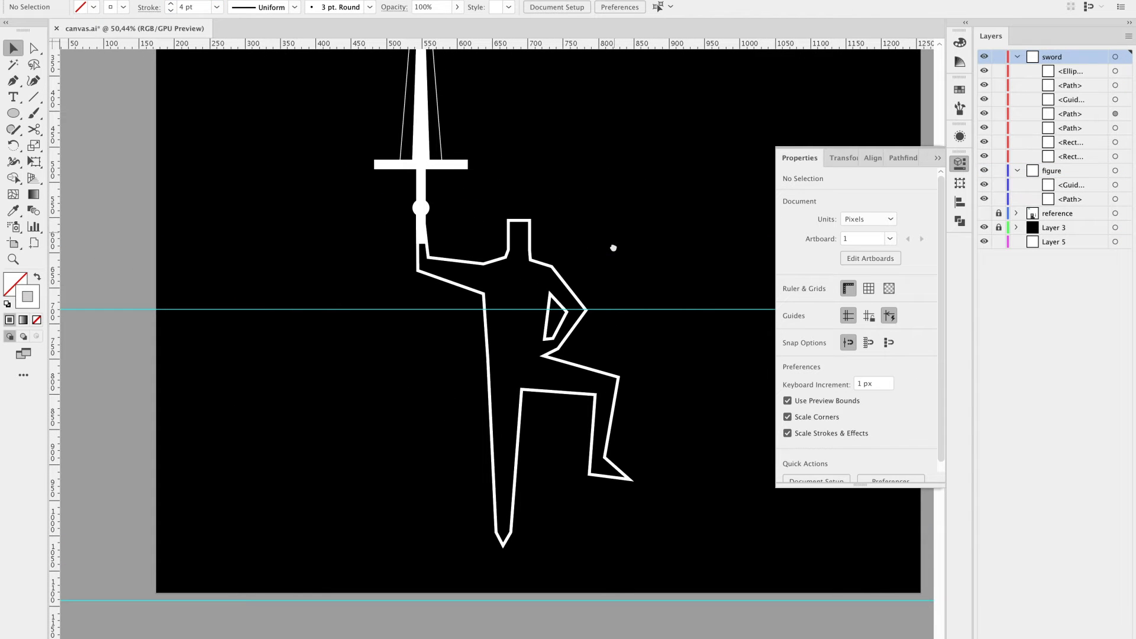
{"action": "left_click_drag", "start_coordinate": [563, 174], "coordinate": [544, 344]}
{"action": "left_click", "coordinate": [410, 164]}
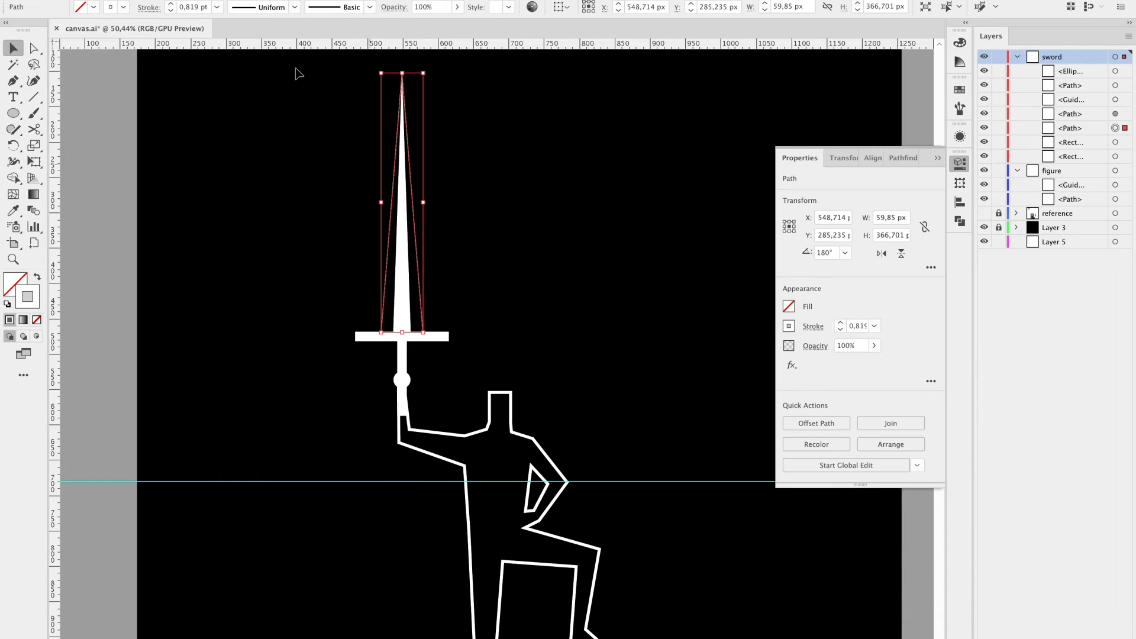
{"action": "left_click", "coordinate": [171, 3], "text": "shift"}
Try converting the tip anchor of the blade's outer outline to smooth and back to a corner.
{"action": "key", "text": "a"}
{"action": "left_click", "coordinate": [352, 99]}
{"action": "left_click", "coordinate": [402, 73]}
{"action": "left_click", "coordinate": [402, 73]}
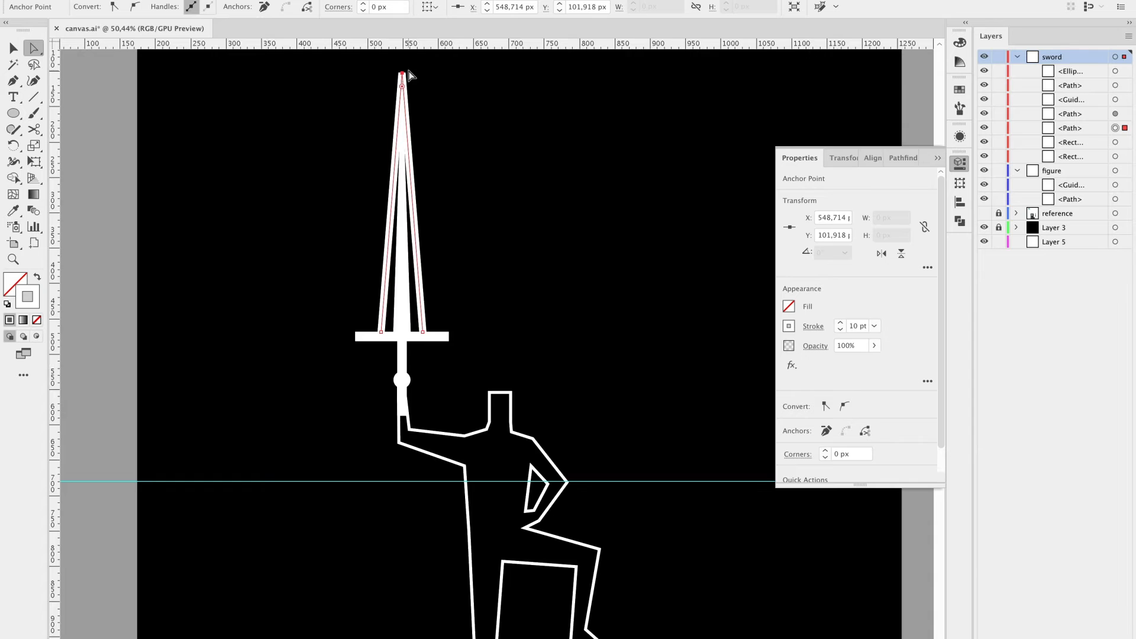
{"action": "scroll", "coordinate": [411, 74], "scroll_direction": "up", "scroll_amount": 5}
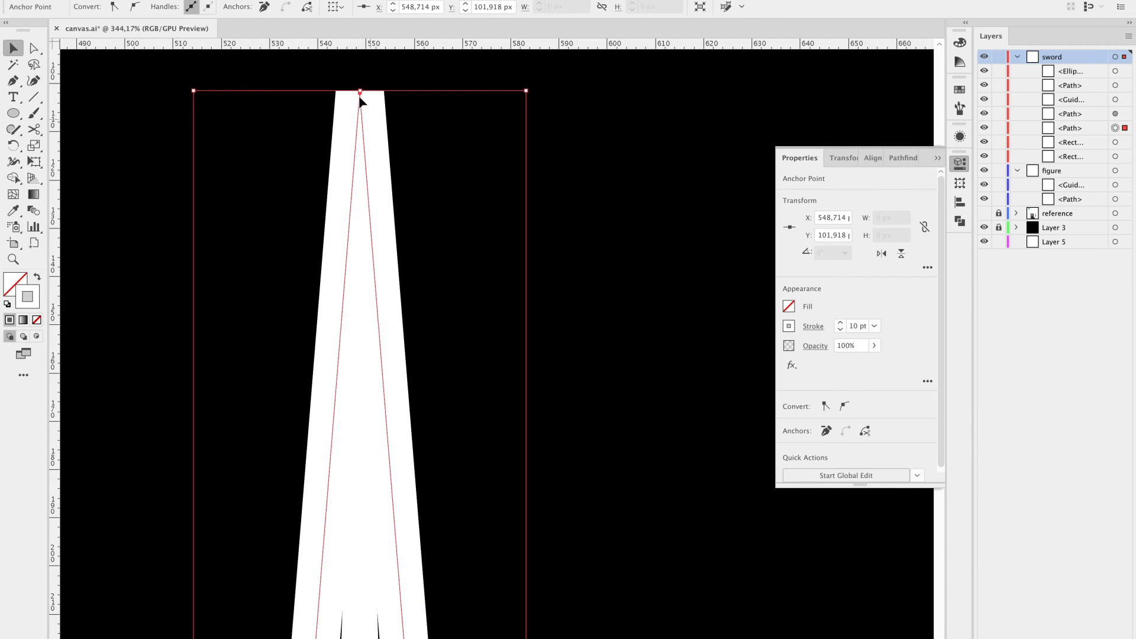
{"action": "left_click", "coordinate": [137, 9]}
{"action": "left_click", "coordinate": [112, 6]}
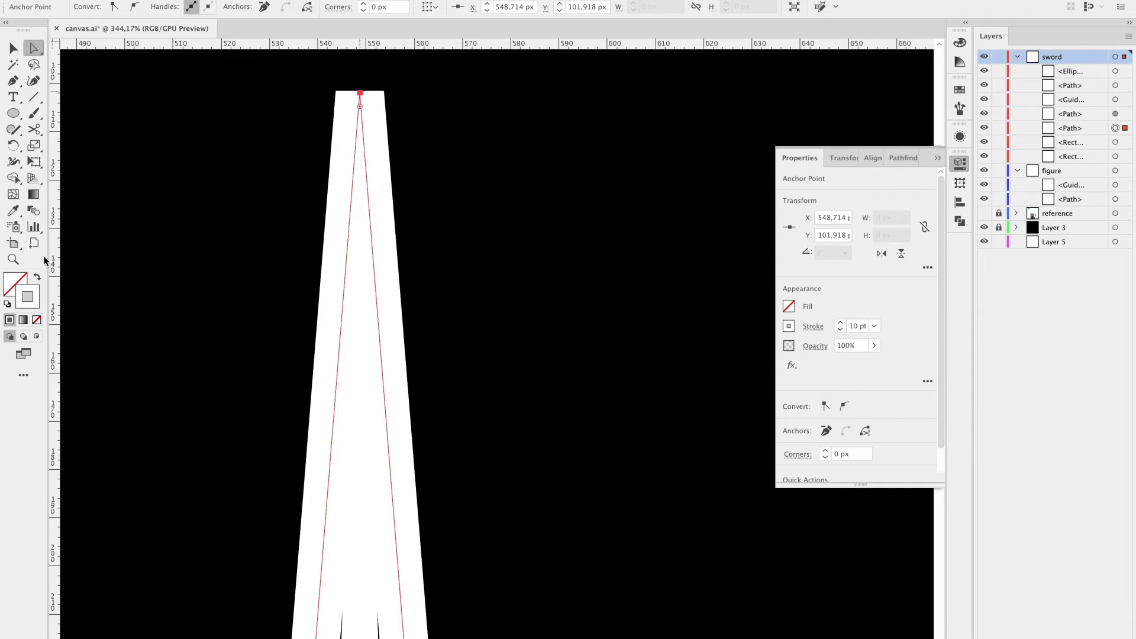
{"action": "key", "text": "v"}
{"action": "key", "text": "super+shift+a"}
{"action": "left_click", "coordinate": [361, 118]}
{"action": "left_click", "coordinate": [431, 129]}
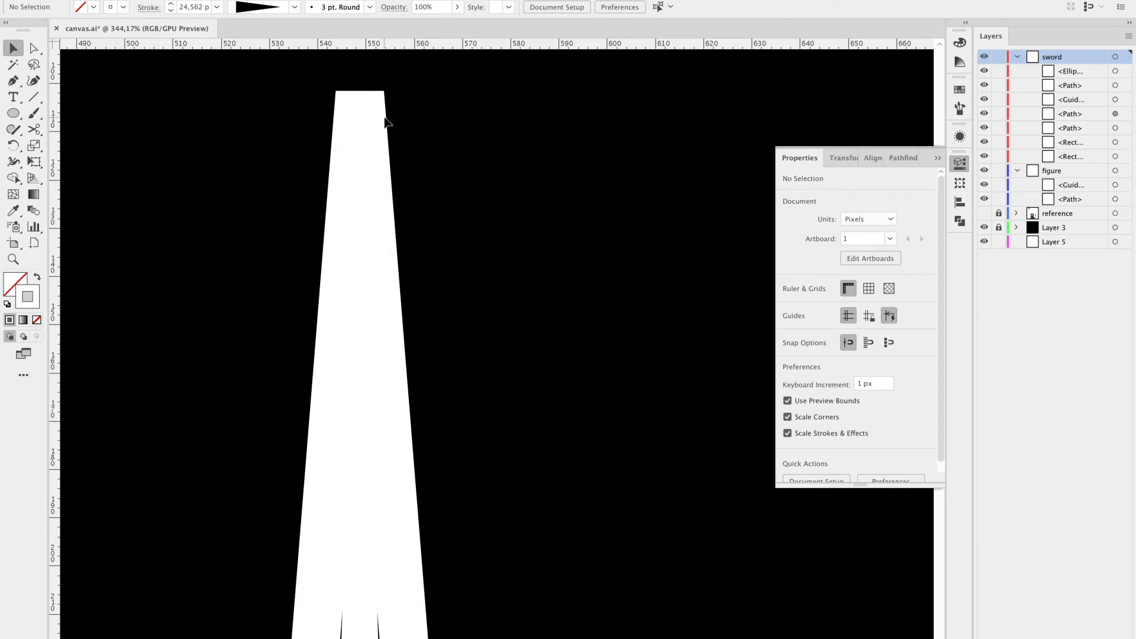
Try a width profile tapered at both ends on the blade's outer outline, and undo it.
{"action": "left_click", "coordinate": [404, 638]}
{"action": "left_click", "coordinate": [294, 7]}
{"action": "left_click", "coordinate": [266, 58]}
{"action": "left_click", "coordinate": [294, 7]}
{"action": "left_click", "coordinate": [294, 7]}
{"action": "left_click", "coordinate": [903, 258]}
{"action": "key", "text": "super+z"}
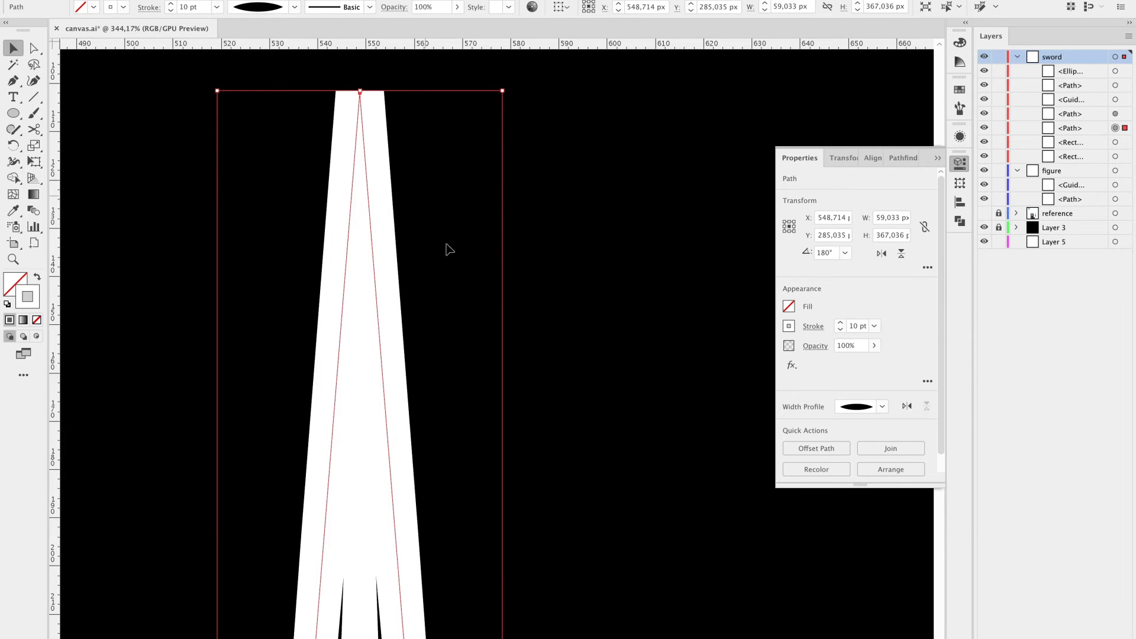
Try deleting a blade path, and undo the last changes made to the blade.
{"action": "left_click", "coordinate": [466, 180]}
{"action": "scroll", "coordinate": [465, 180], "scroll_direction": "down", "scroll_amount": 8}
{"action": "scroll", "coordinate": [465, 180], "scroll_direction": "up", "scroll_amount": 4}
{"action": "left_click", "coordinate": [444, 283]}
{"action": "key", "text": "Delete"}
{"action": "key", "text": "super+z"}
{"action": "key", "text": "super+z"}
{"action": "key", "text": "super+z"}
Try moving the blade outline's tip anchor and converting it to a smooth point, undoing both.
{"action": "left_click", "coordinate": [530, 207]}
{"action": "left_click", "coordinate": [445, 157]}
{"action": "scroll", "coordinate": [460, 193], "scroll_direction": "up", "scroll_amount": 4}
{"action": "left_click_drag", "start_coordinate": [410, 61], "coordinate": [347, 79]}
{"action": "key", "text": "super+z"}
{"action": "scroll", "coordinate": [347, 79], "scroll_direction": "up", "scroll_amount": 10}
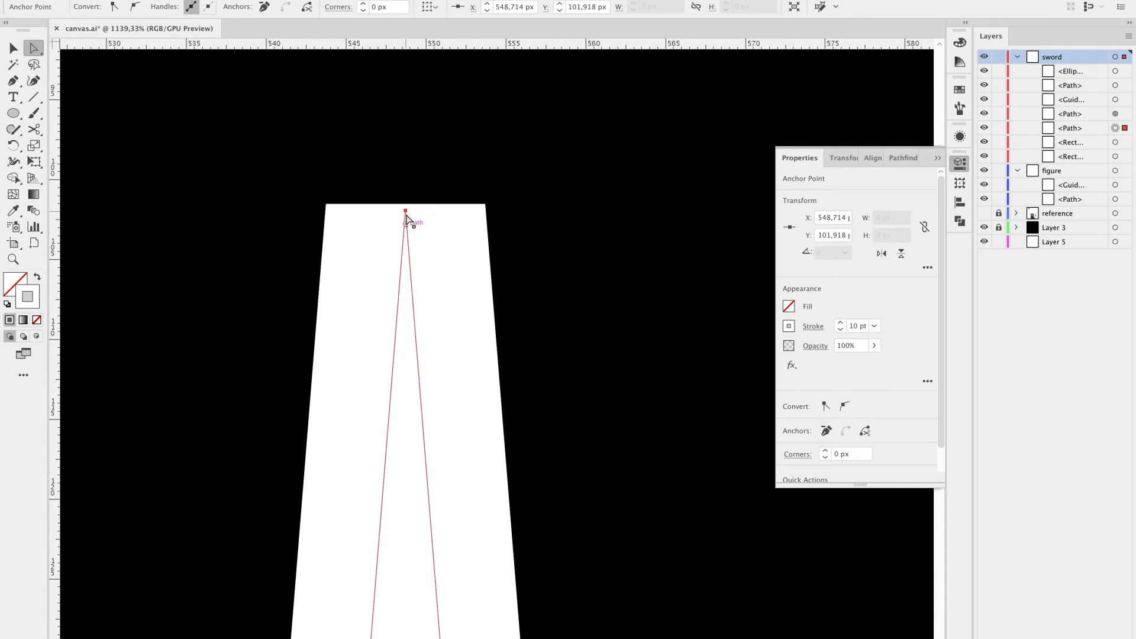
{"action": "left_click", "coordinate": [134, 10]}
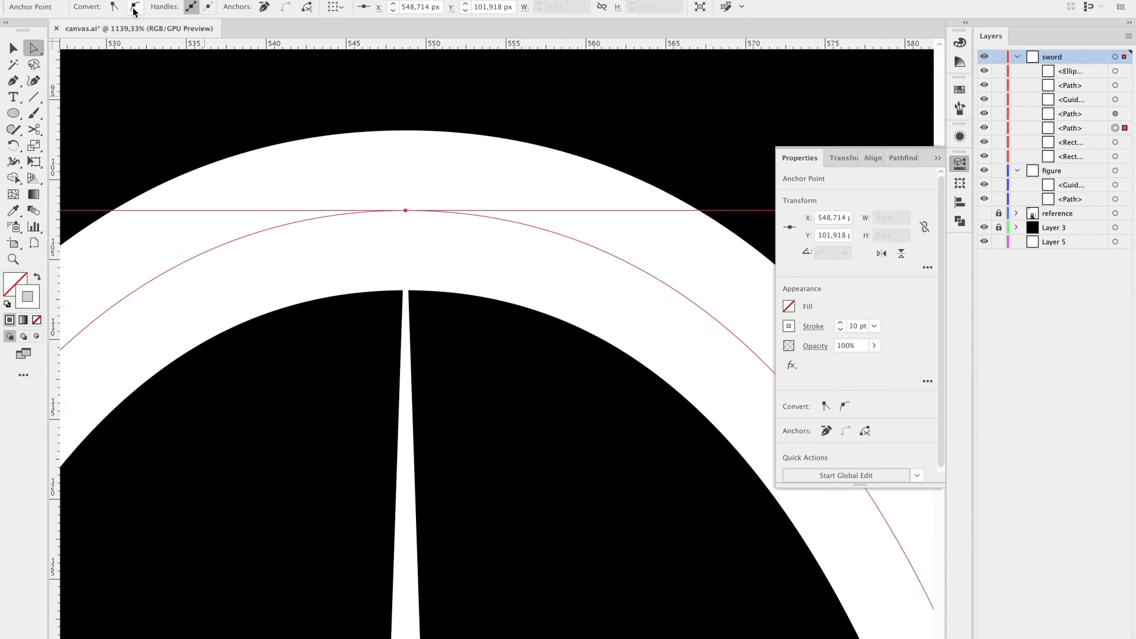
{"action": "scroll", "coordinate": [343, 145], "scroll_direction": "down", "scroll_amount": 12}
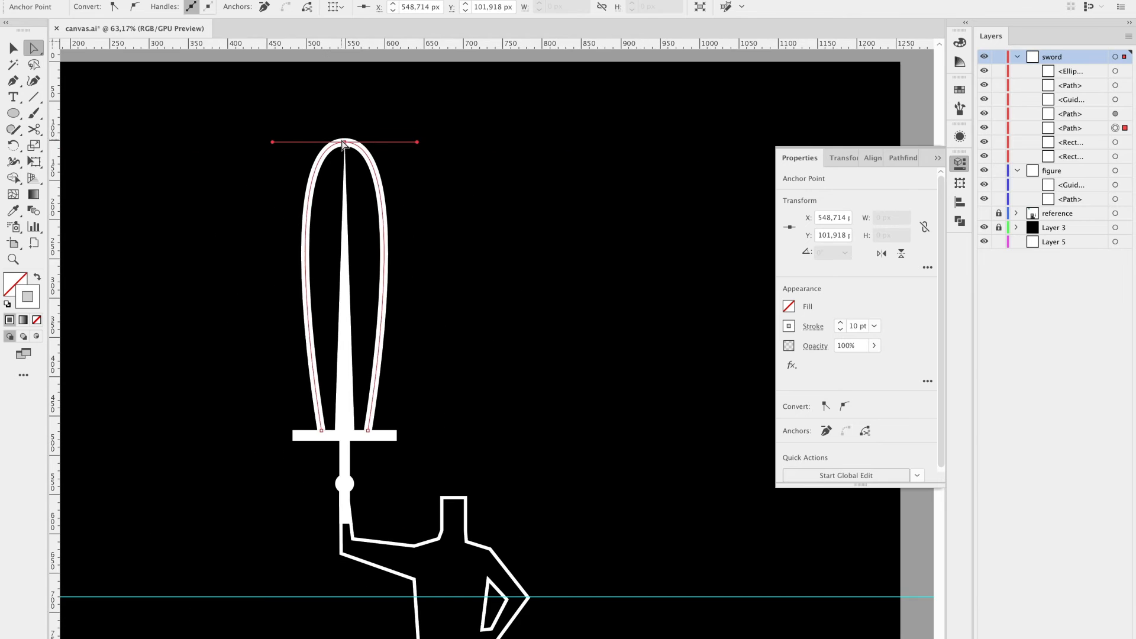
{"action": "key", "text": "ctrl+z"}
Remove the blade's outer outline and set the tapered inner blade's stroke weight to 80 pt.
{"action": "left_click", "coordinate": [170, 4]}
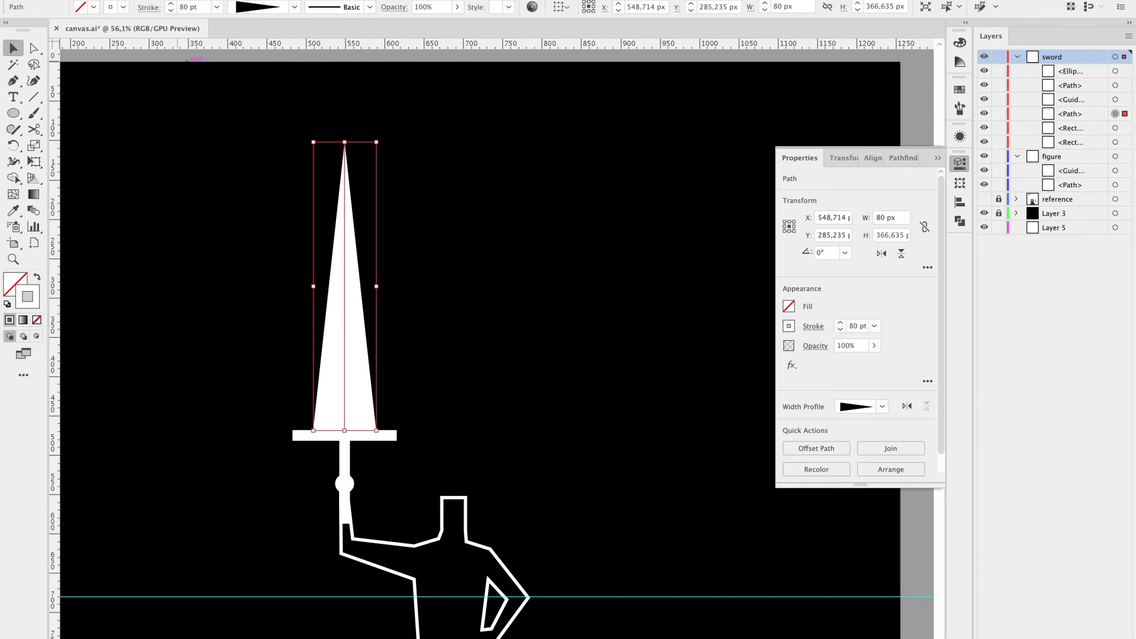
Try a Radial Blur effect on the tapered blade, and undo it.
{"action": "left_click", "coordinate": [276, 0]}
{"action": "mouse_move", "coordinate": [330, 87]}
{"action": "mouse_move", "coordinate": [390, 234]}
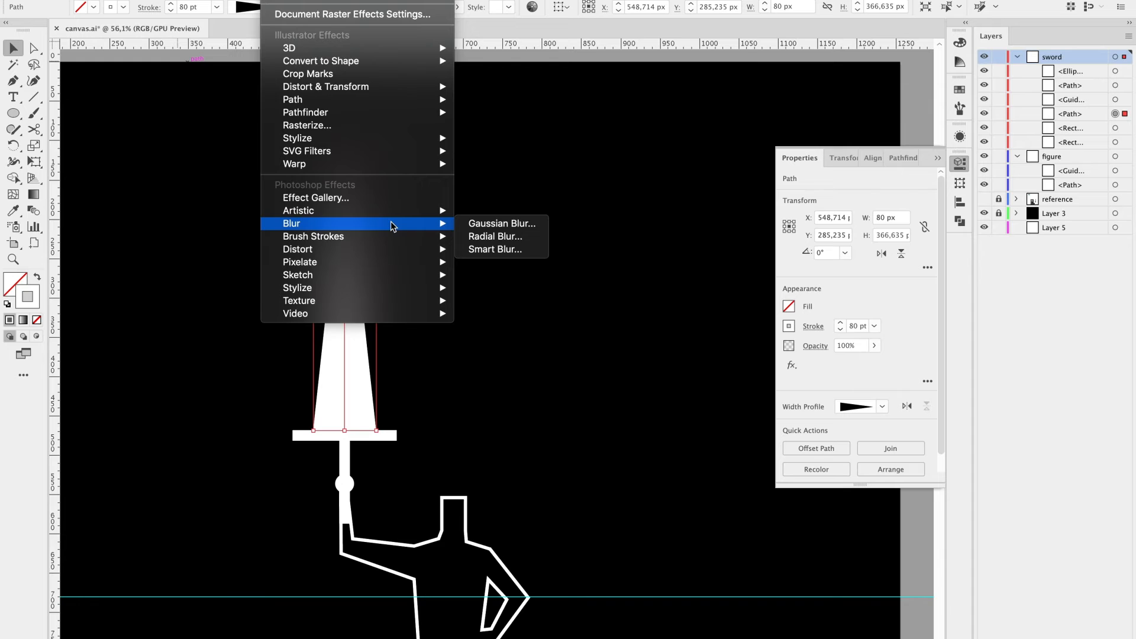
{"action": "left_click", "coordinate": [495, 236]}
{"action": "left_click", "coordinate": [601, 174]}
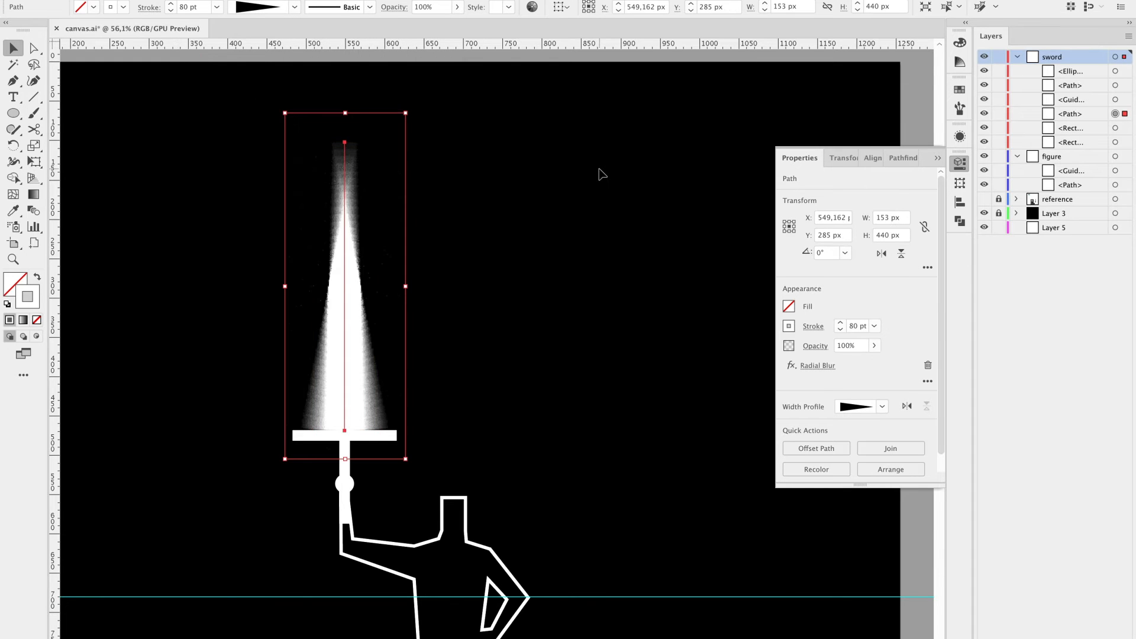
{"action": "key", "text": "ctrl+z"}
Try a Gaussian Blur effect on the tapered blade with a changed radius, and cancel it.
{"action": "left_click", "coordinate": [267, 0]}
{"action": "mouse_move", "coordinate": [385, 223]}
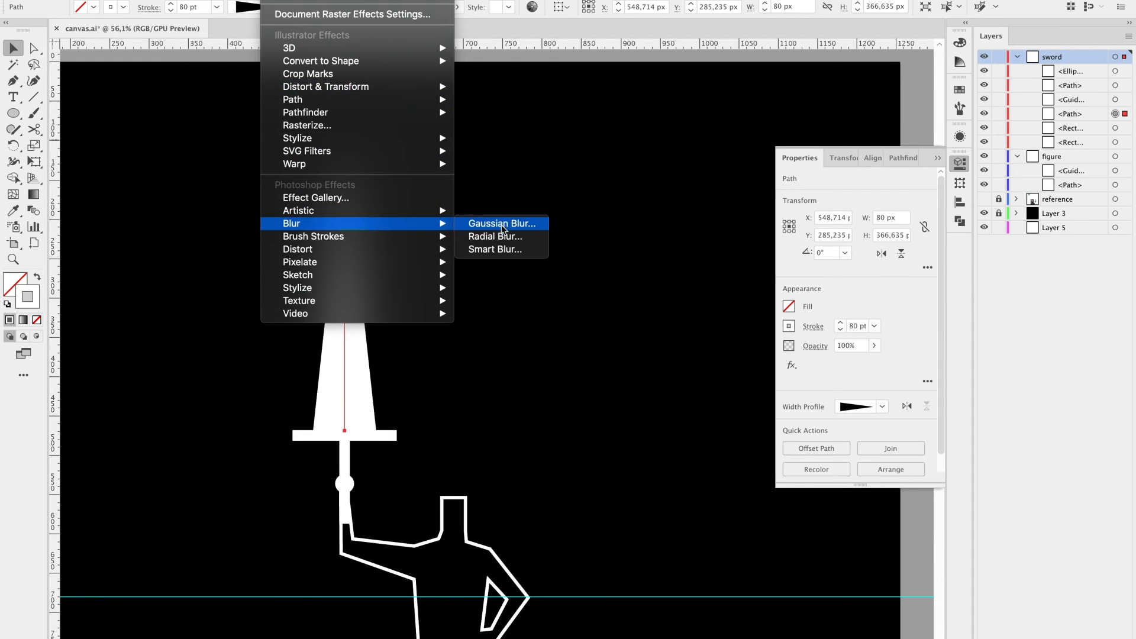
{"action": "left_click", "coordinate": [503, 225]}
{"action": "left_click", "coordinate": [481, 338]}
{"action": "left_click_drag", "start_coordinate": [567, 307], "coordinate": [528, 309]}
{"action": "left_click", "coordinate": [552, 336]}
Apply a Roughen effect to the blade with relative size 1%, detail 10/in and corner points.
{"action": "left_click", "coordinate": [236, 0]}
{"action": "mouse_move", "coordinate": [331, 87]}
{"action": "left_click", "coordinate": [508, 106]}
{"action": "left_click", "coordinate": [462, 305]}
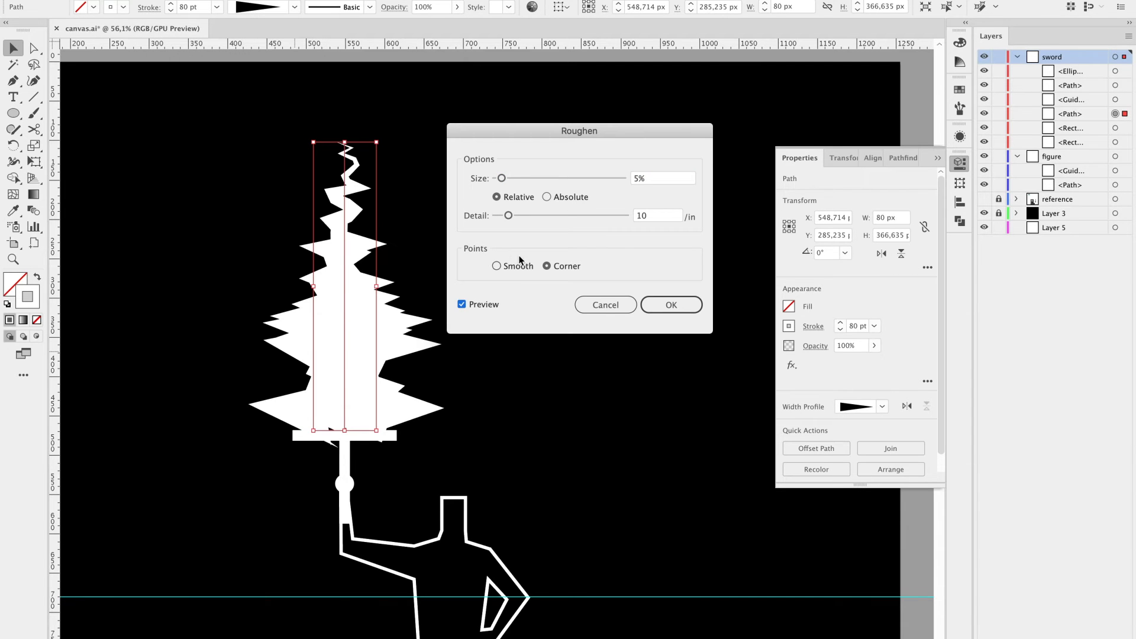
{"action": "left_click", "coordinate": [657, 182]}
{"action": "key", "text": "Down"}
{"action": "key", "text": "Down"}
{"action": "key", "text": "Down"}
{"action": "key", "text": "Down"}
{"action": "mouse_move", "coordinate": [513, 219]}
{"action": "left_mouse_down"}
{"action": "mouse_move", "coordinate": [537, 211]}
{"action": "mouse_move", "coordinate": [508, 210]}
{"action": "left_mouse_up"}
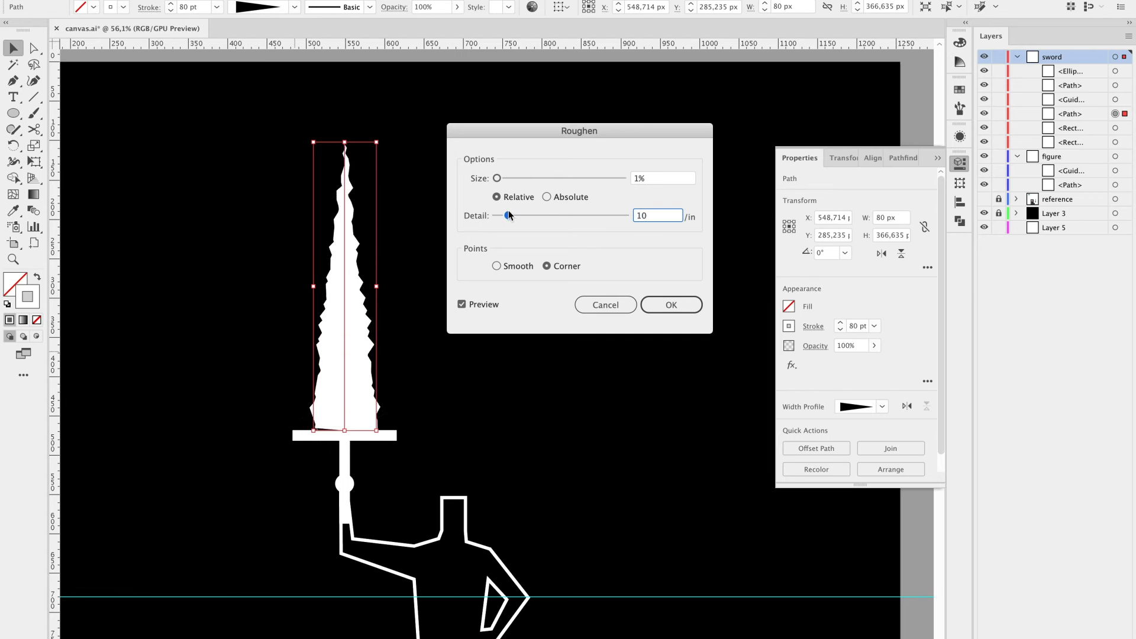
{"action": "key", "text": "Return"}
{"action": "left_click", "coordinate": [573, 385]}
Extend the blade's lower end slightly downward so its base sits within the crossguard.
{"action": "left_click", "coordinate": [351, 419]}
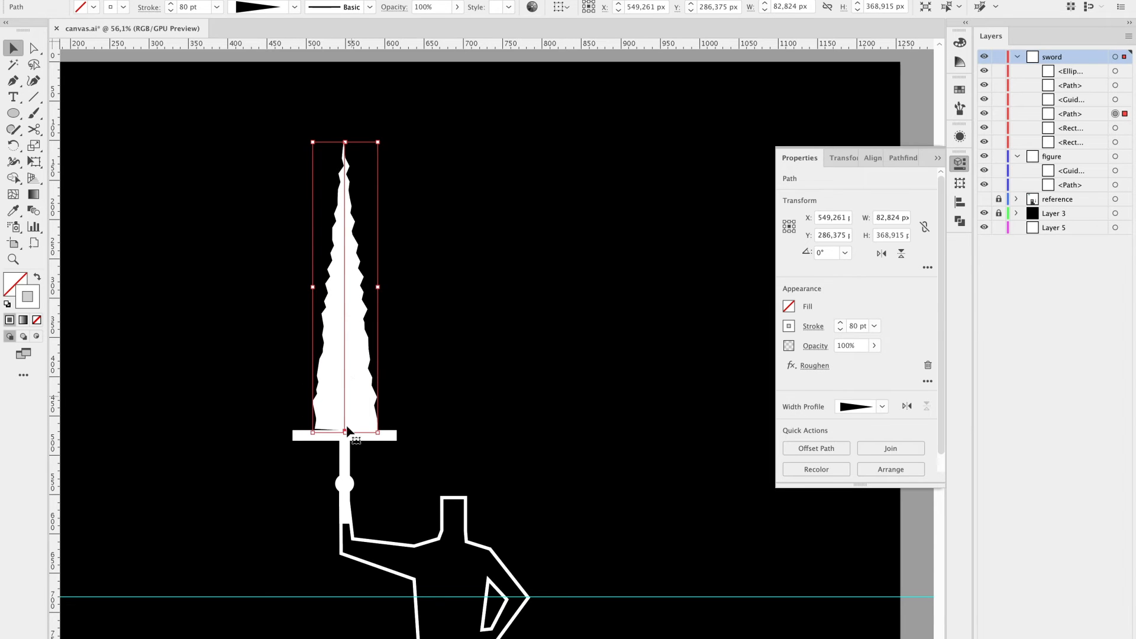
{"action": "left_click_drag", "start_coordinate": [346, 438], "coordinate": [349, 447]}
{"action": "scroll", "coordinate": [344, 435], "scroll_direction": "up", "scroll_amount": 5}
{"action": "key", "text": "v"}
{"action": "left_click", "coordinate": [538, 365]}
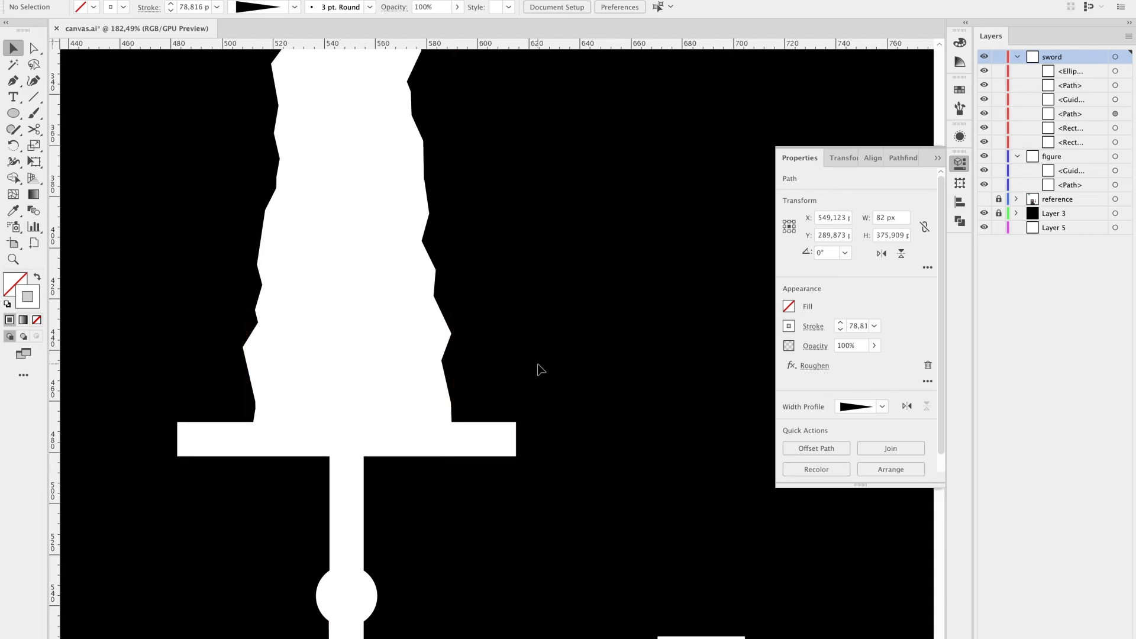
Apply a Radial Blur effect to the roughened blade with amount 20, Zoom method and Best quality.
{"action": "scroll", "coordinate": [538, 369], "scroll_direction": "down", "scroll_amount": 8}
{"action": "scroll", "coordinate": [585, 226], "scroll_direction": "up", "scroll_amount": 6}
{"action": "left_click", "coordinate": [452, 410]}
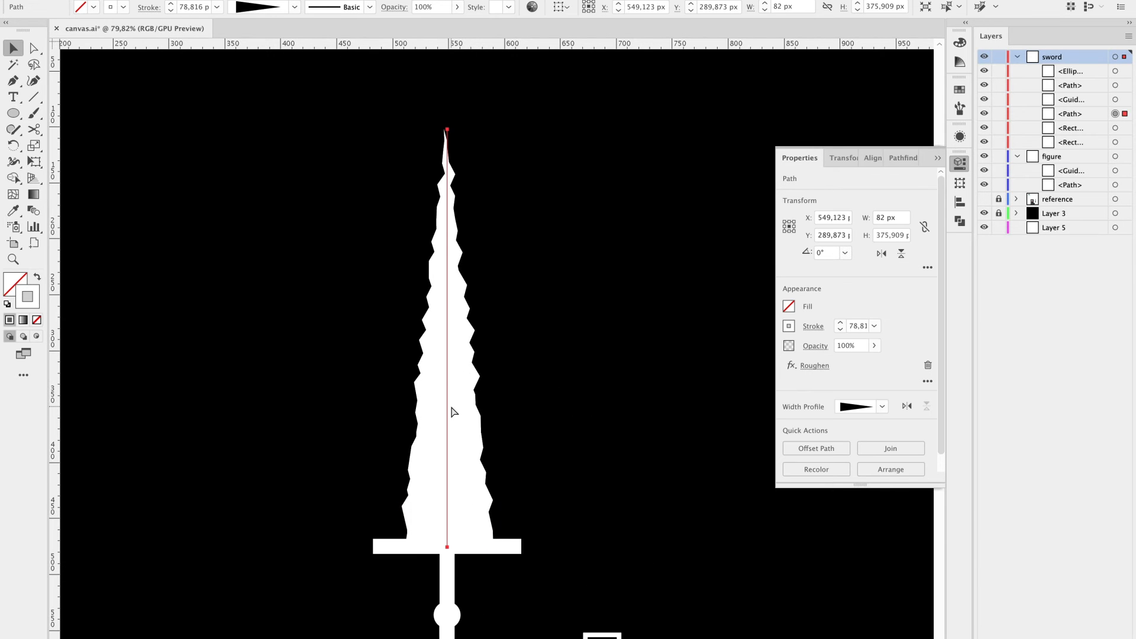
{"action": "left_click", "coordinate": [213, 1]}
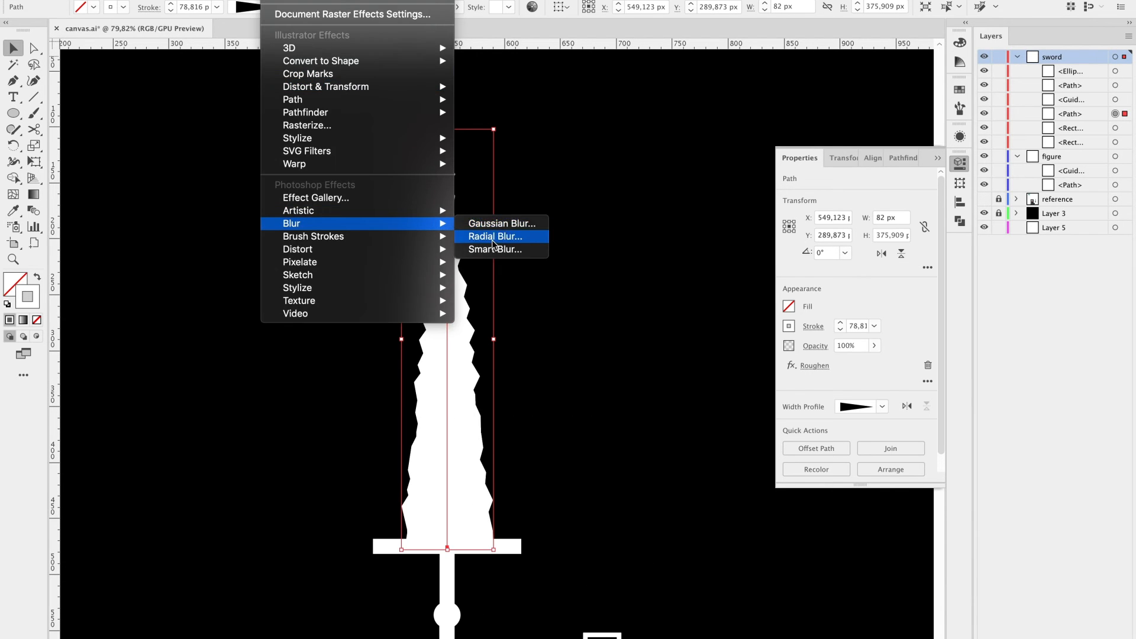
{"action": "left_click", "coordinate": [491, 239]}
{"action": "left_click", "coordinate": [596, 172]}
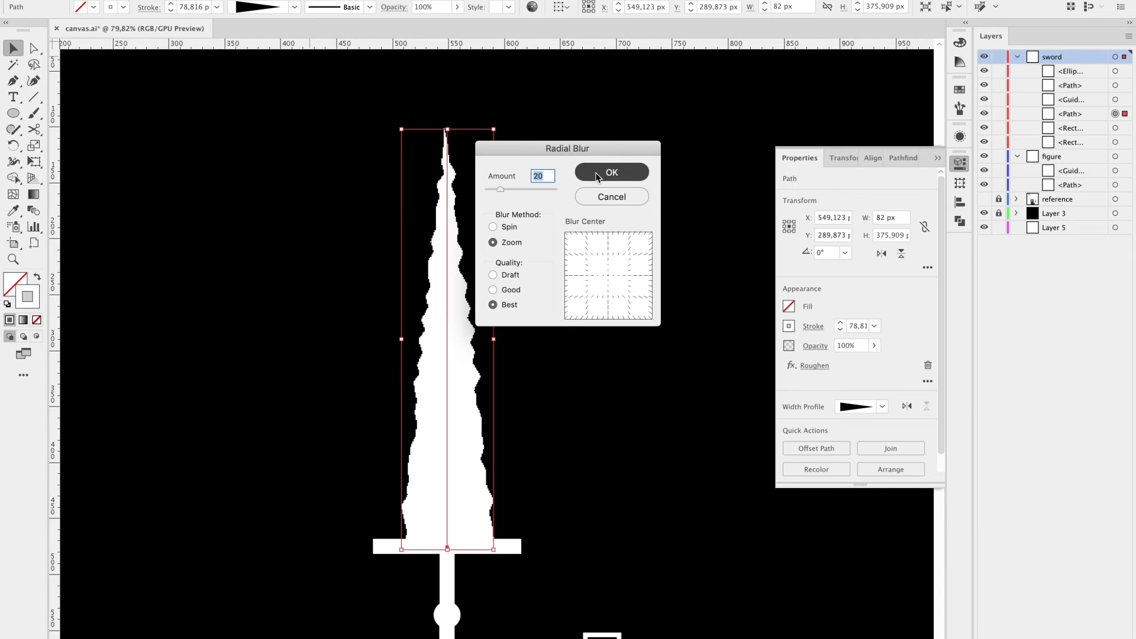
{"action": "left_click", "coordinate": [609, 272]}
Give the figure's outline a white fill to make it a solid silhouette.
{"action": "scroll", "coordinate": [609, 272], "scroll_direction": "down", "scroll_amount": 5}
{"action": "left_click_drag", "start_coordinate": [654, 352], "coordinate": [503, 243]}
{"action": "left_click", "coordinate": [473, 367]}
{"action": "left_click", "coordinate": [510, 219]}
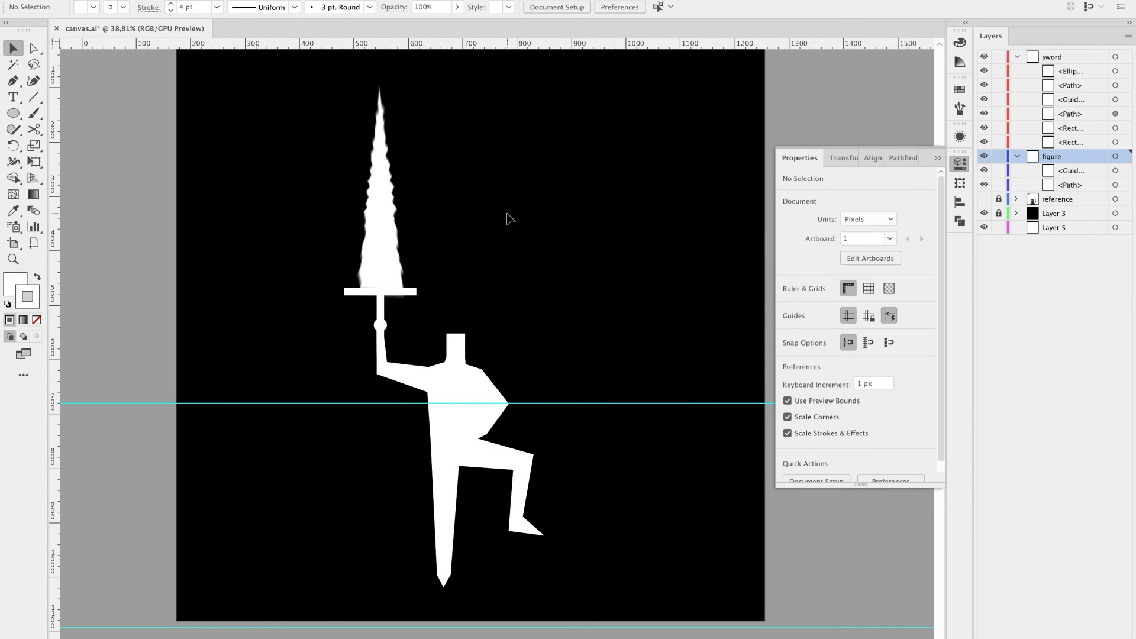
Draw a white box about 104 px wide under the raised foot on a new layer, and adjust its top edge to the foot.
{"action": "scroll", "coordinate": [515, 512], "scroll_direction": "down", "scroll_amount": 2}
{"action": "scroll", "coordinate": [515, 512], "scroll_direction": "up", "scroll_amount": 3}
{"action": "key", "text": "m"}
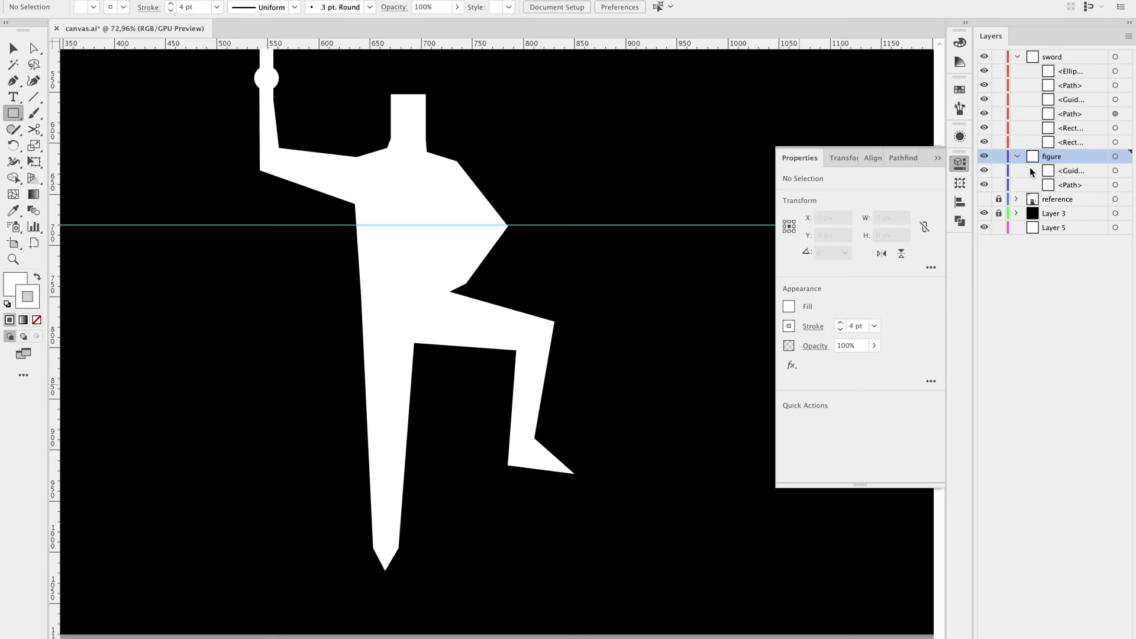
{"action": "mouse_move", "coordinate": [481, 460]}
{"action": "left_mouse_down"}
{"action": "mouse_move", "coordinate": [591, 552]}
{"action": "mouse_move", "coordinate": [591, 566]}
{"action": "left_mouse_up"}
{"action": "key", "text": "v"}
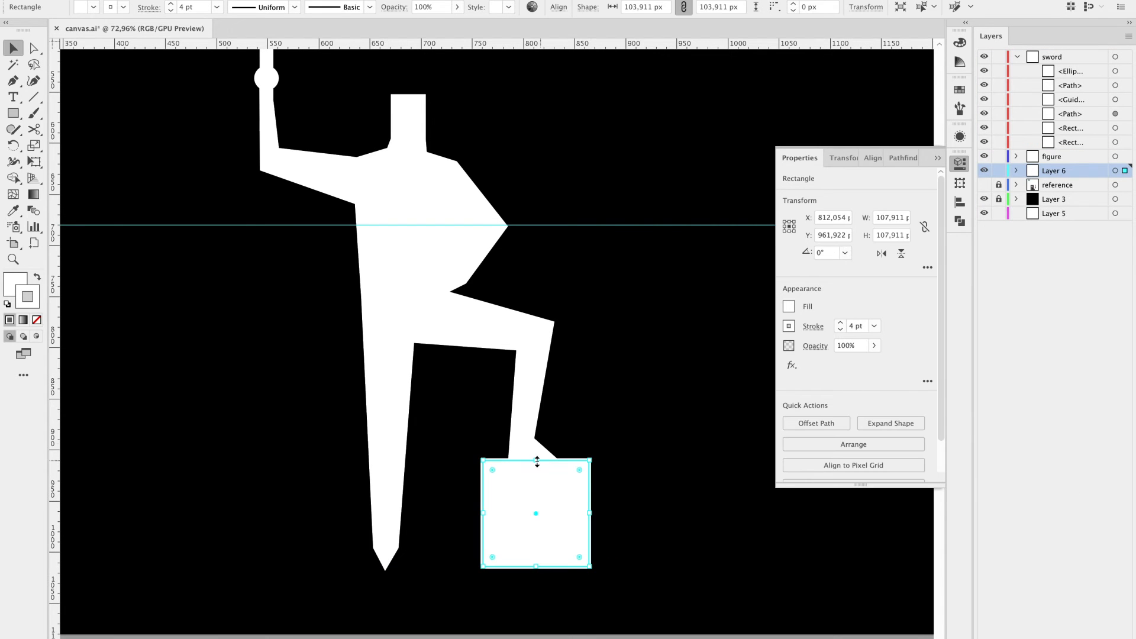
{"action": "left_click_drag", "start_coordinate": [536, 480], "coordinate": [536, 461]}
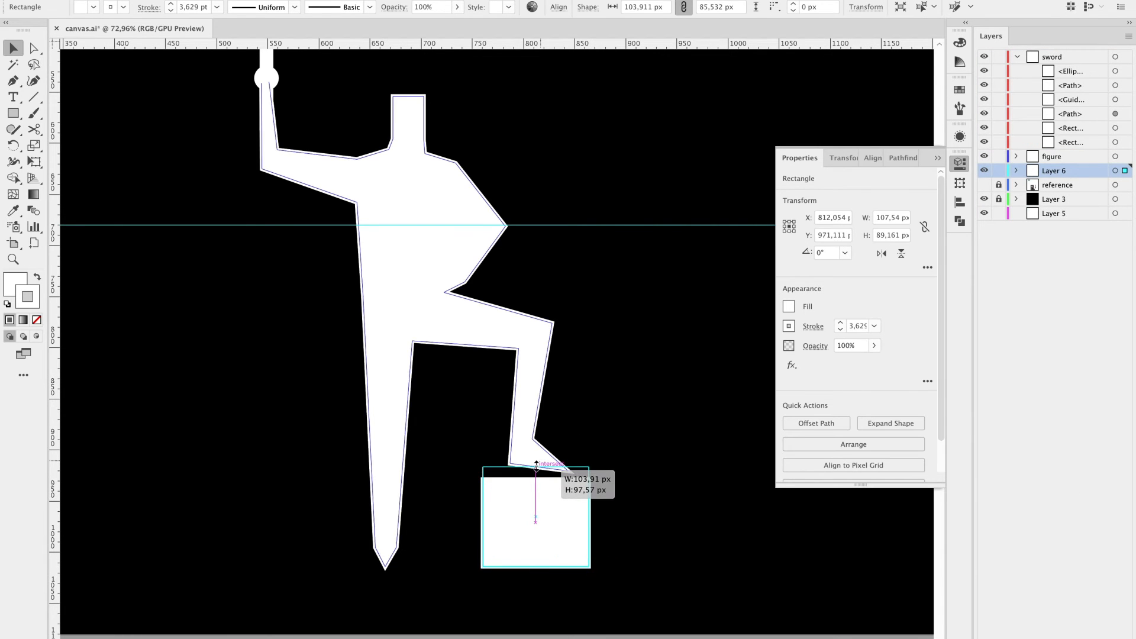
{"action": "left_click", "coordinate": [630, 408]}
Duplicate the sword blade beside the original, keeping only the Roughen effect on the copy.
{"action": "scroll", "coordinate": [630, 408], "scroll_direction": "down", "scroll_amount": 5}
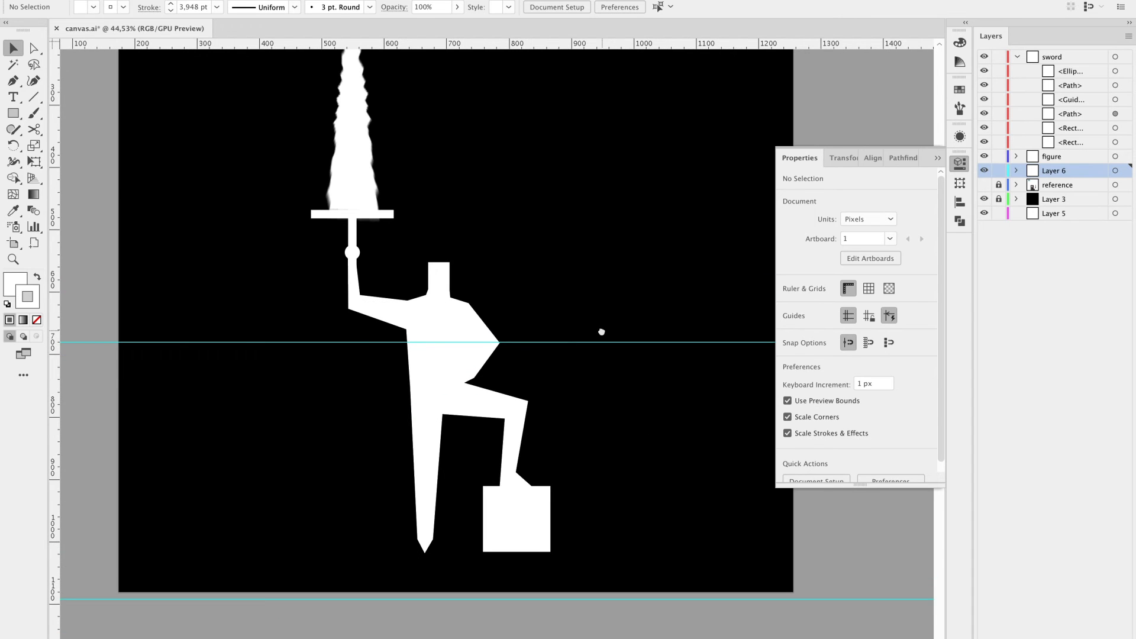
{"action": "scroll", "coordinate": [605, 422], "scroll_direction": "down", "scroll_amount": 5}
{"action": "scroll", "coordinate": [522, 443], "scroll_direction": "up", "scroll_amount": 4}
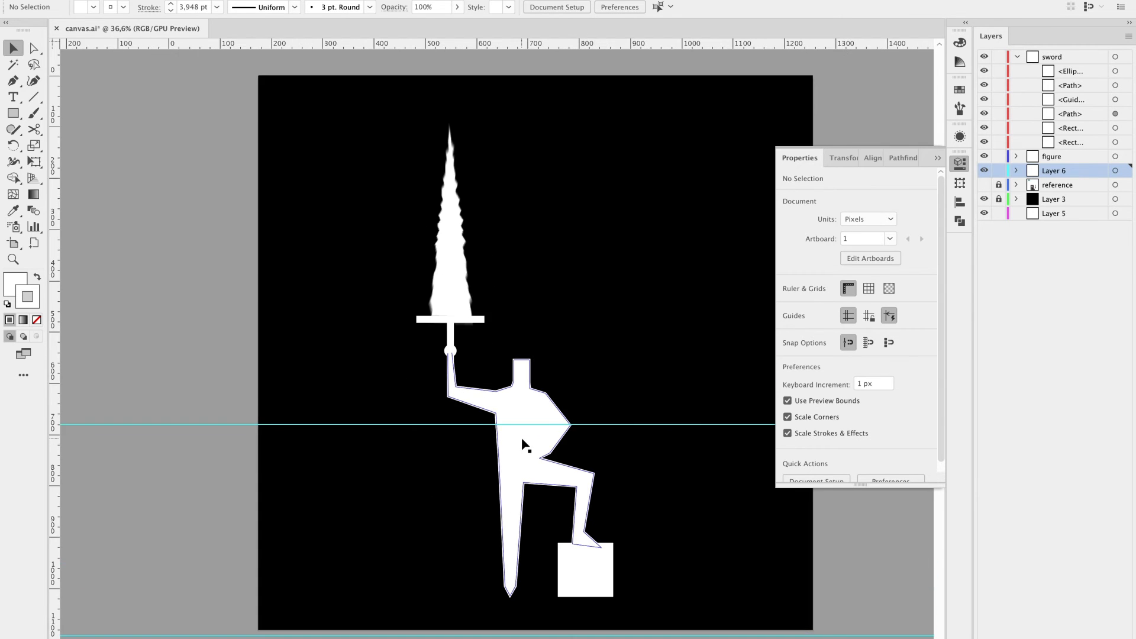
{"action": "left_click_drag", "start_coordinate": [523, 444], "coordinate": [539, 400]}
{"action": "scroll", "coordinate": [507, 228], "scroll_direction": "up", "scroll_amount": 4}
{"action": "left_click", "coordinate": [471, 343]}
{"action": "left_click_drag", "start_coordinate": [471, 343], "coordinate": [593, 358]}
{"action": "left_click", "coordinate": [636, 343]}
{"action": "left_click", "coordinate": [596, 332]}
Apply a Radial Blur effect to the blade copy with amount 92, Zoom method and Best quality.
{"action": "left_click", "coordinate": [278, 2]}
{"action": "mouse_move", "coordinate": [355, 224]}
{"action": "left_click", "coordinate": [495, 236]}
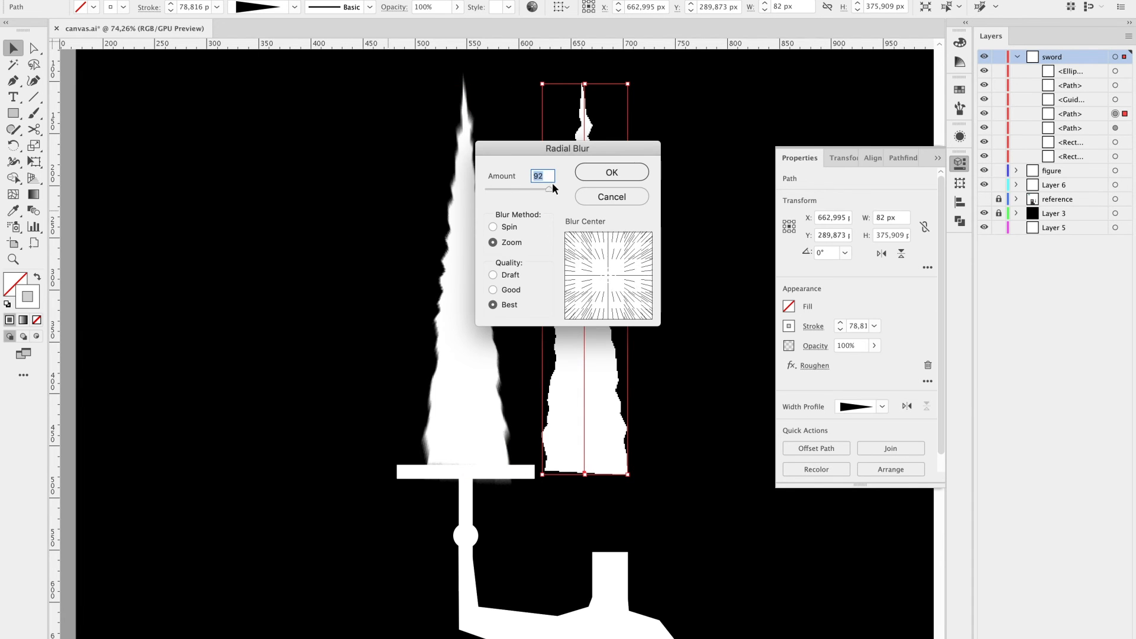
{"action": "left_click", "coordinate": [616, 170]}
Place the blurred copy over the original blade and raise it so its glow ends at the crossguard.
{"action": "left_click_drag", "start_coordinate": [592, 333], "coordinate": [464, 337]}
{"action": "left_click", "coordinate": [619, 376]}
{"action": "scroll", "coordinate": [619, 376], "scroll_direction": "down", "scroll_amount": 5}
{"action": "scroll", "coordinate": [619, 375], "scroll_direction": "up", "scroll_amount": 5}
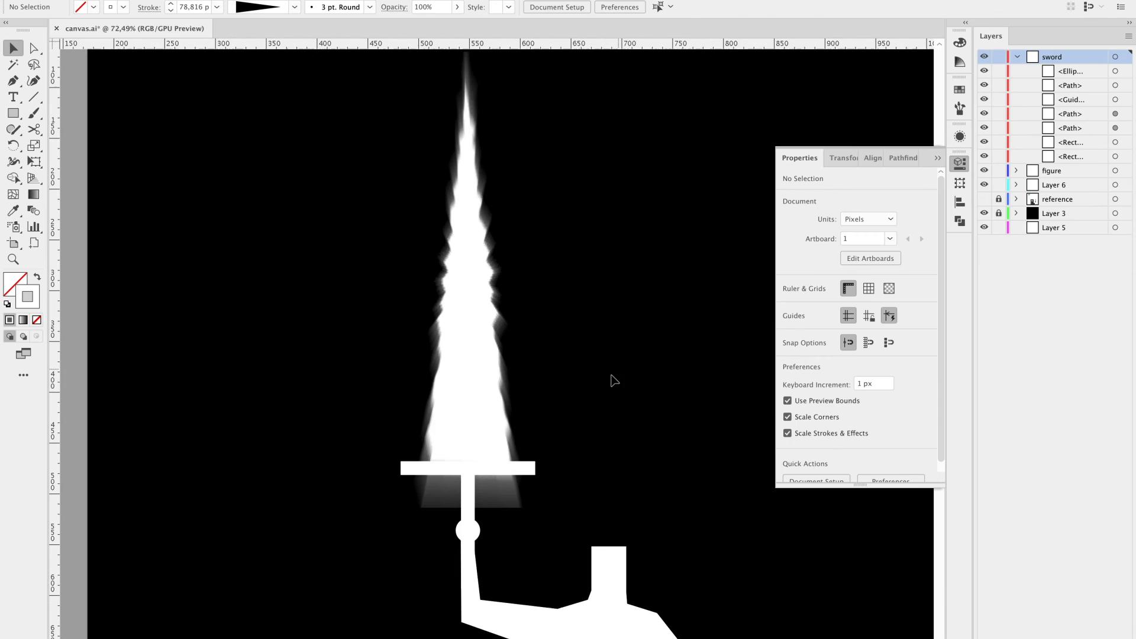
{"action": "left_click", "coordinate": [493, 502]}
{"action": "left_click_drag", "start_coordinate": [470, 432], "coordinate": [470, 432]}
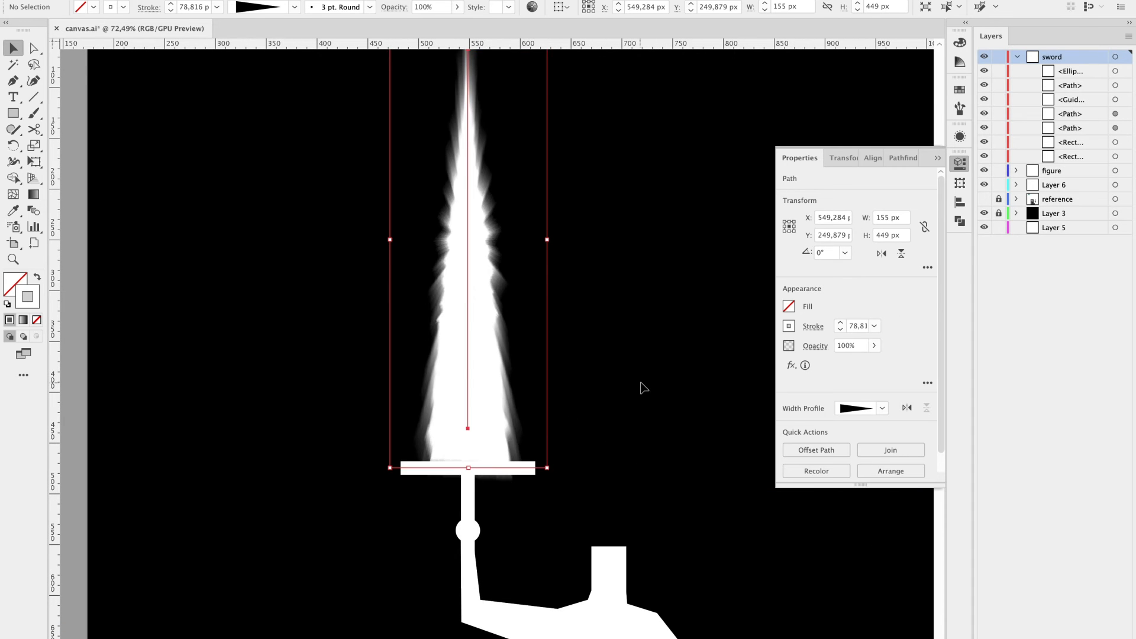
{"action": "left_click", "coordinate": [641, 388]}
{"action": "scroll", "coordinate": [662, 421], "scroll_direction": "down", "scroll_amount": 4}
{"action": "scroll", "coordinate": [580, 349], "scroll_direction": "up", "scroll_amount": 4}
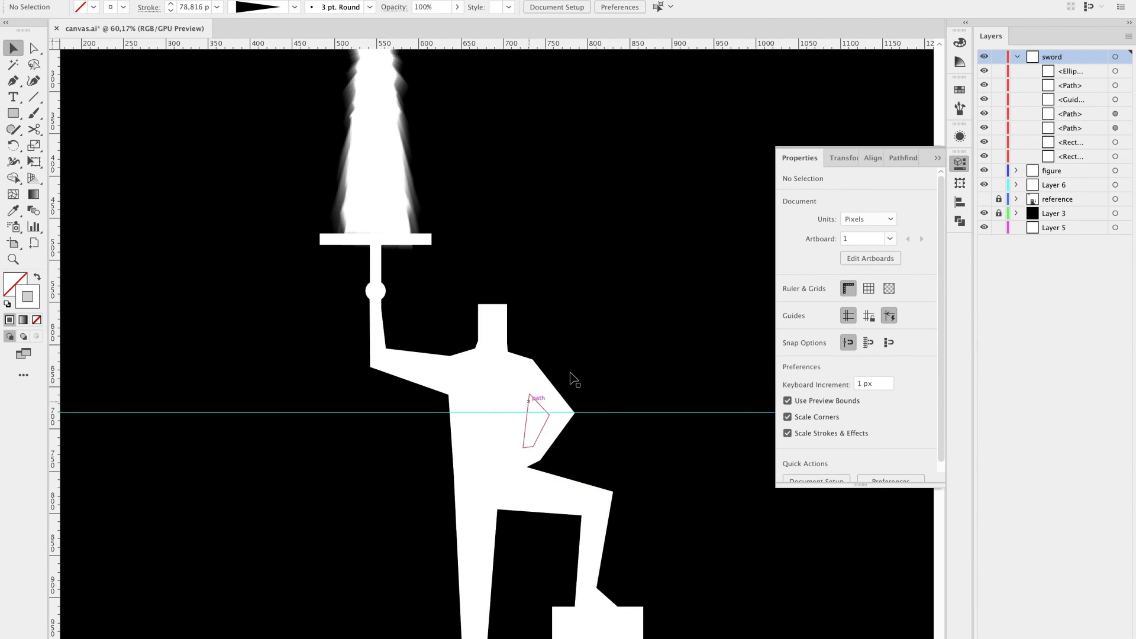
Fill the small angular shape between the bent arm and the torso with the background's black, without a stroke.
{"action": "left_click", "coordinate": [533, 419]}
{"action": "key", "text": "i"}
{"action": "left_click", "coordinate": [251, 329]}
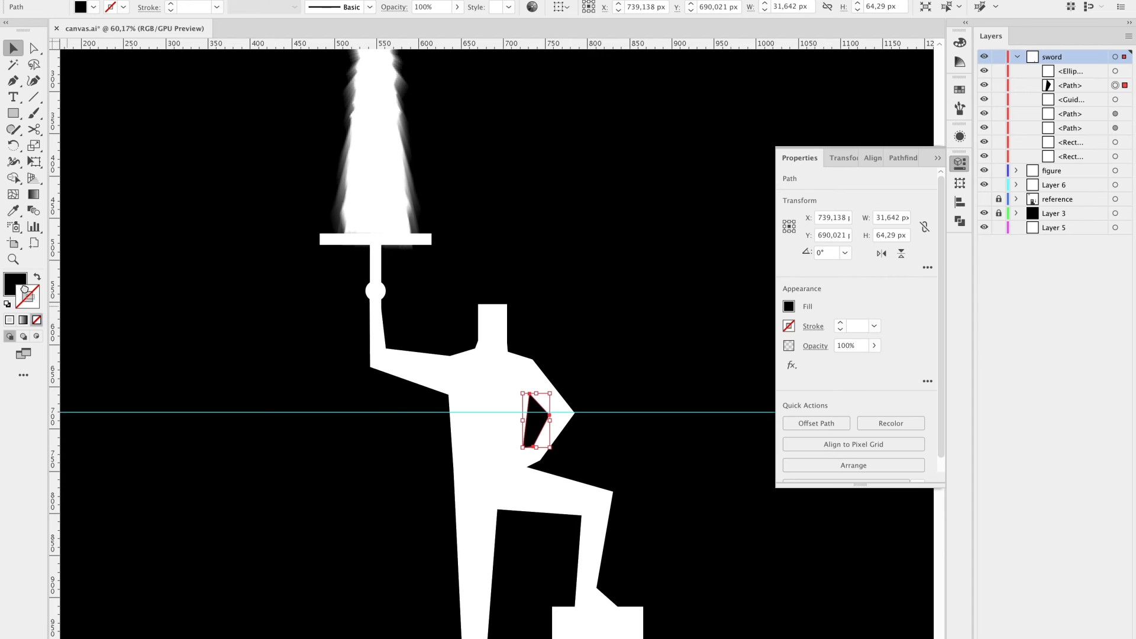
{"action": "left_click", "coordinate": [312, 359]}
Draw a flowing cape outline about 511 px wide and 320 px high with the Pen tool, from the neck back to the bent arm.
{"action": "scroll", "coordinate": [507, 372], "scroll_direction": "down", "scroll_amount": 4}
{"action": "scroll", "coordinate": [507, 373], "scroll_direction": "up", "scroll_amount": 4}
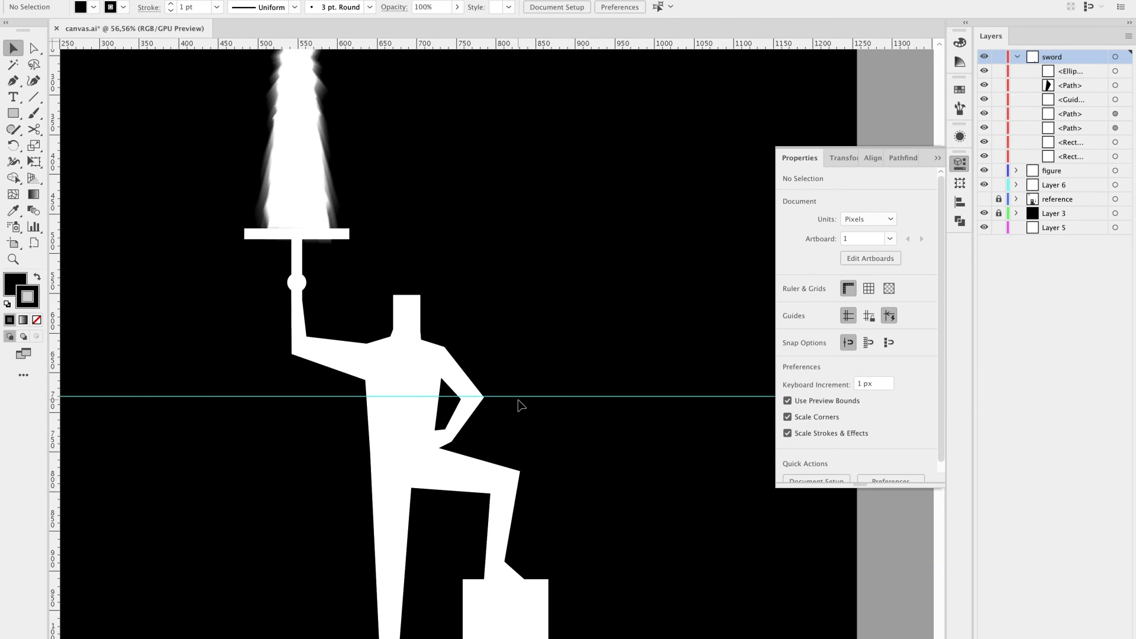
{"action": "key", "text": "p"}
{"action": "scroll", "coordinate": [503, 408], "scroll_direction": "right", "scroll_amount": 2}
{"action": "left_click", "coordinate": [357, 327]}
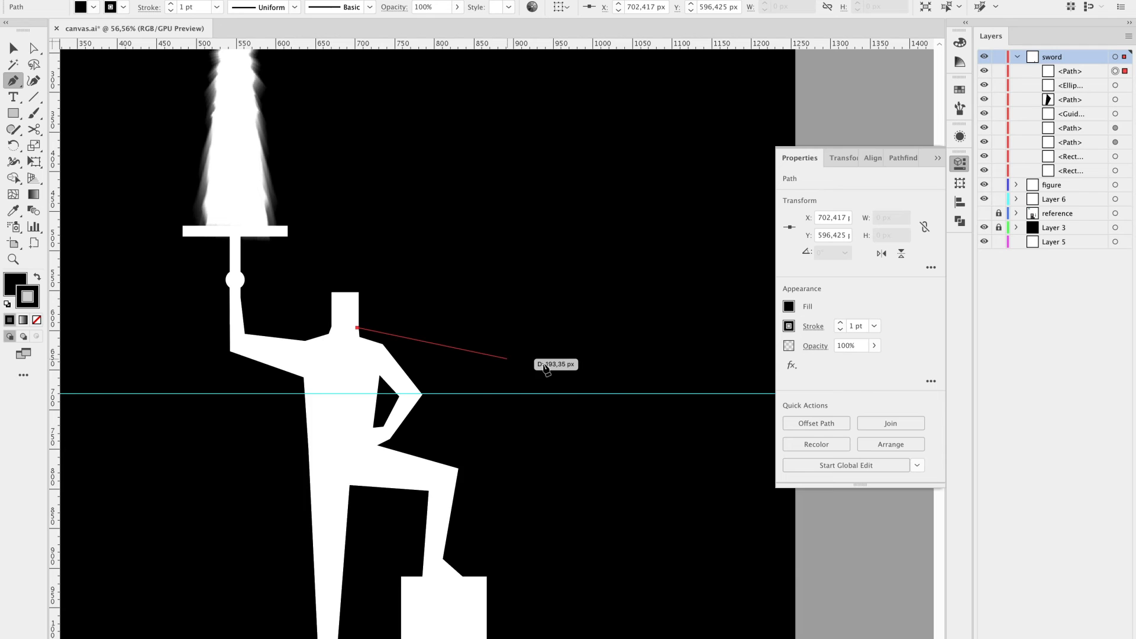
{"action": "scroll", "coordinate": [658, 372], "scroll_direction": "down", "scroll_amount": 2}
{"action": "left_click_drag", "start_coordinate": [486, 342], "coordinate": [543, 349]}
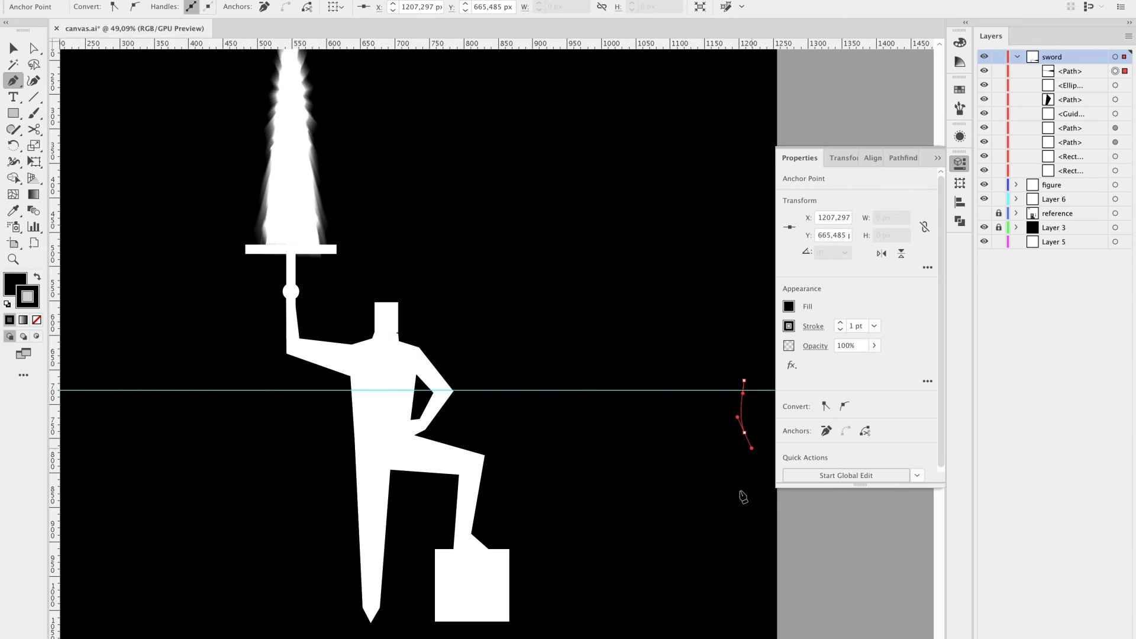
{"action": "left_click", "coordinate": [737, 530]}
{"action": "left_click_drag", "start_coordinate": [706, 543], "coordinate": [604, 511]}
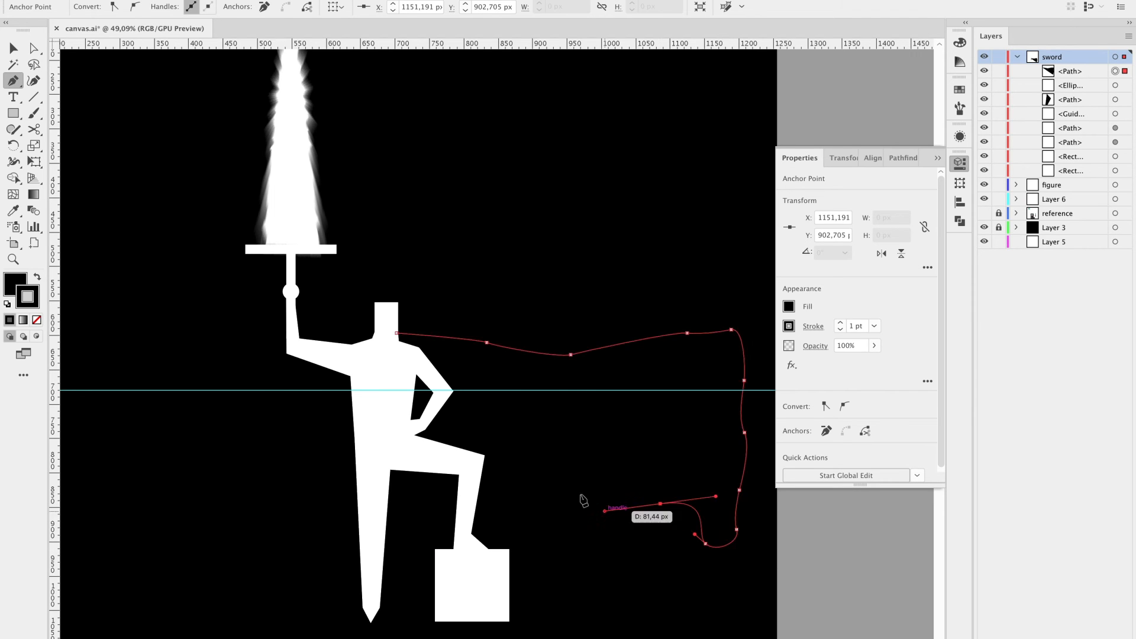
{"action": "left_click_drag", "start_coordinate": [533, 449], "coordinate": [525, 439]}
{"action": "left_click_drag", "start_coordinate": [480, 414], "coordinate": [423, 373]}
Sample the figure's white fill and 4 pt stroke onto the cape and deselect it.
{"action": "key", "text": "v"}
{"action": "key", "text": "i"}
{"action": "left_click", "coordinate": [381, 367]}
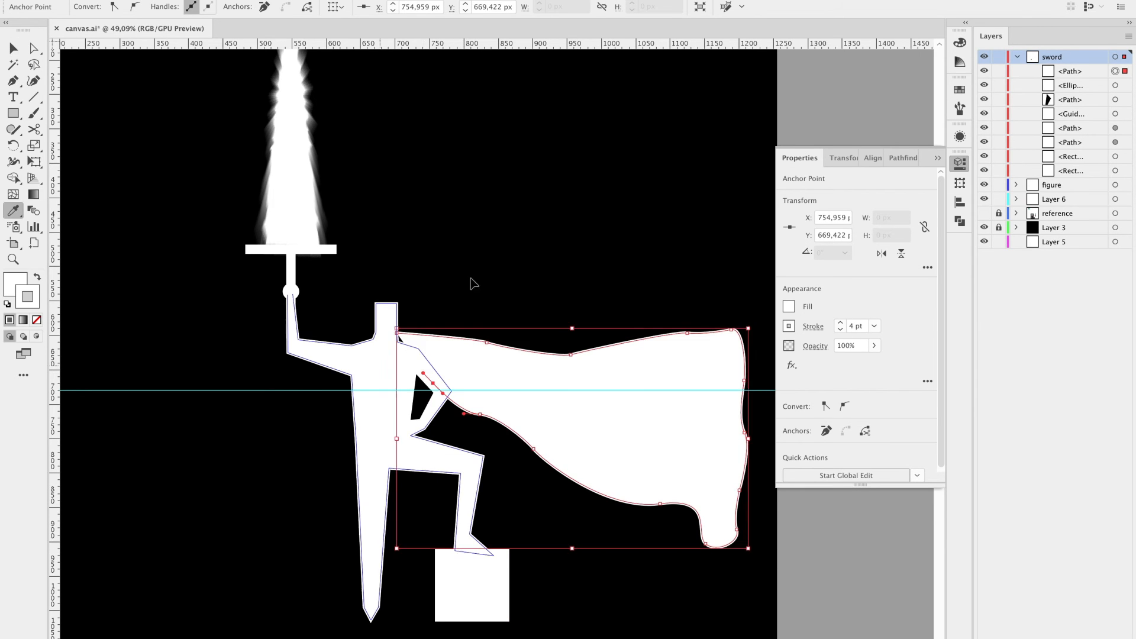
{"action": "key", "text": "v"}
{"action": "left_click", "coordinate": [527, 240]}
Remove the cape's fill, keeping only its white 4 pt outline.
{"action": "scroll", "coordinate": [519, 245], "scroll_direction": "down", "scroll_amount": 2}
{"action": "left_click", "coordinate": [523, 313]}
{"action": "left_click", "coordinate": [15, 284]}
{"action": "left_click", "coordinate": [37, 320]}
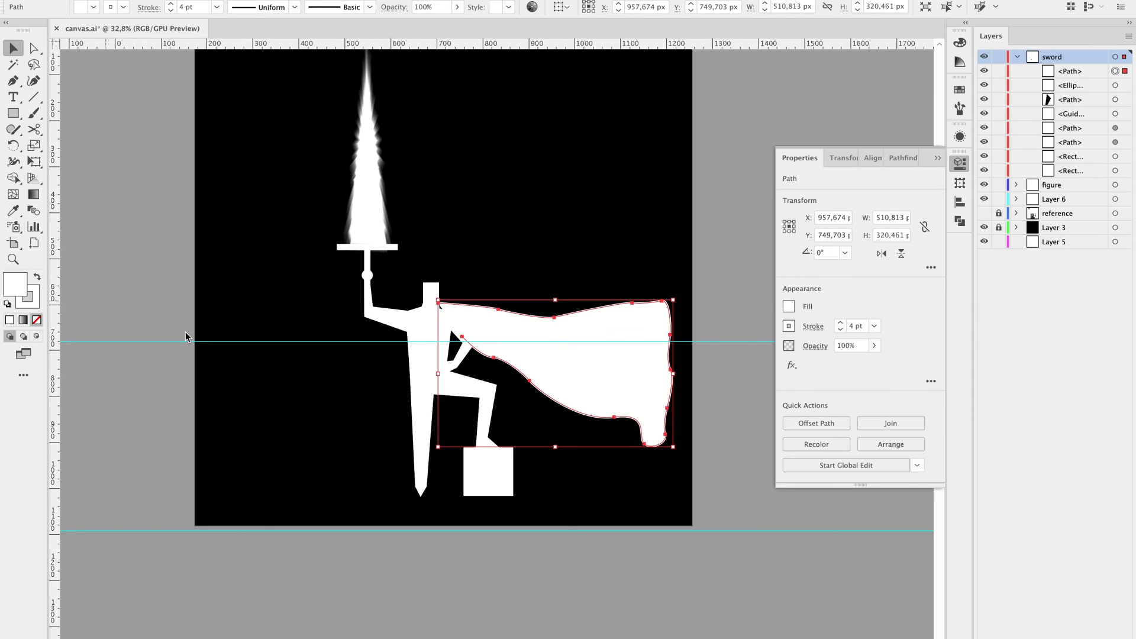
{"action": "left_click", "coordinate": [567, 229]}
Reshape the cape's lower edge into a smoother diagonal sweep by moving its anchor points near the hem.
{"action": "scroll", "coordinate": [569, 230], "scroll_direction": "down", "scroll_amount": 3}
{"action": "scroll", "coordinate": [568, 227], "scroll_direction": "up", "scroll_amount": 5}
{"action": "scroll", "coordinate": [572, 239], "scroll_direction": "down", "scroll_amount": 3}
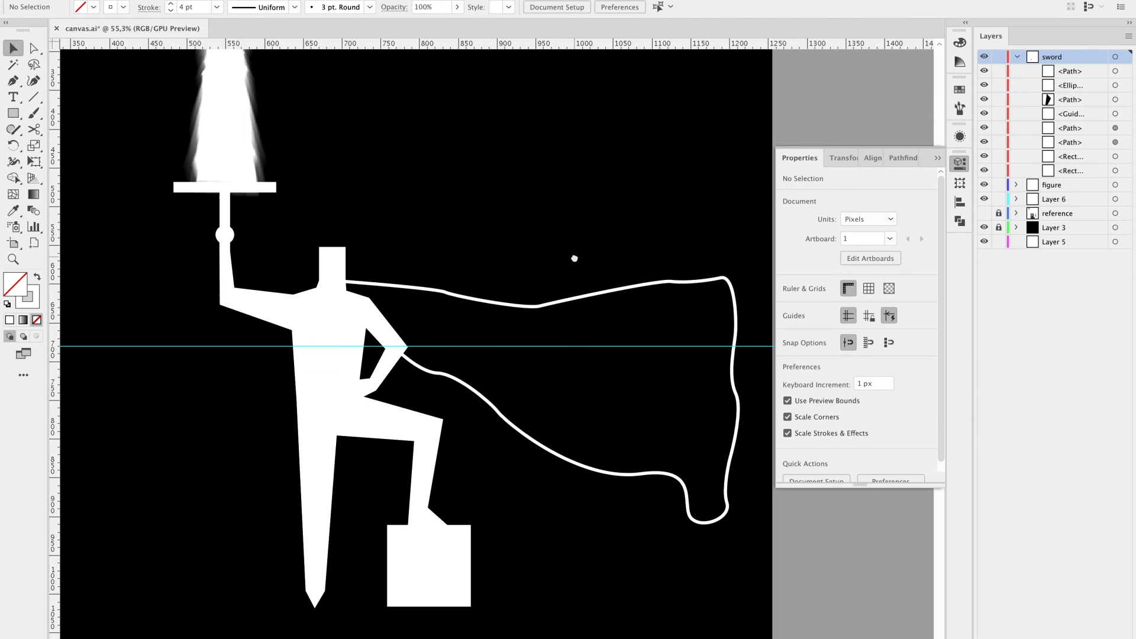
{"action": "left_click", "coordinate": [680, 478]}
{"action": "key", "text": "a"}
{"action": "left_click_drag", "start_coordinate": [641, 474], "coordinate": [586, 464]}
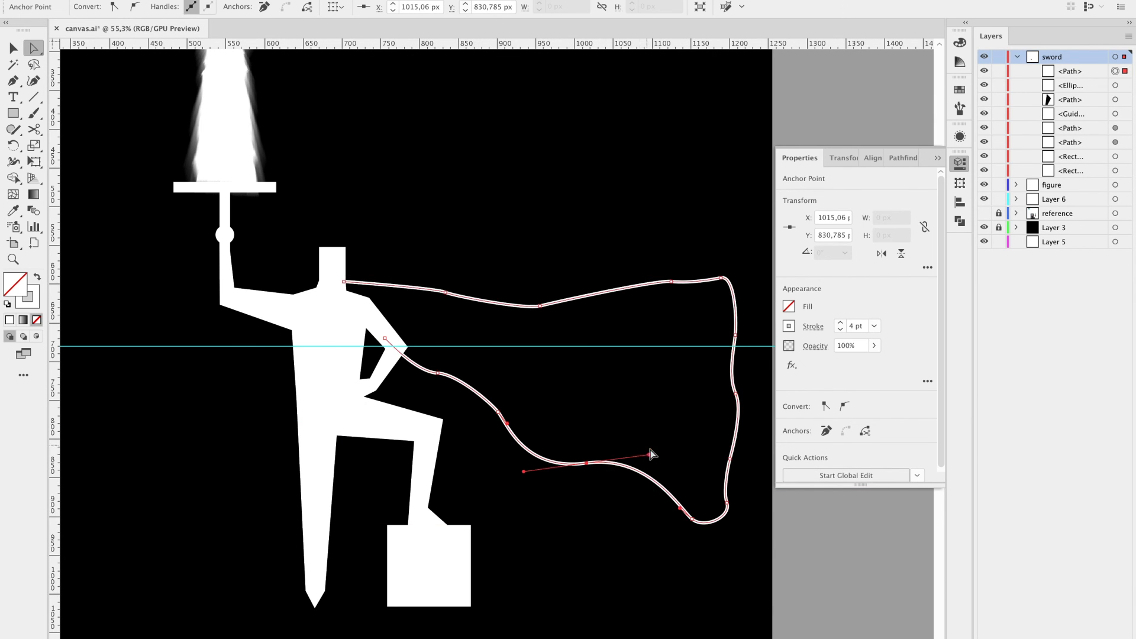
{"action": "left_click", "coordinate": [584, 309]}
{"action": "left_click", "coordinate": [417, 365]}
Close the cape's path with a curve between the arm and the neck, and fill the cape white.
{"action": "key", "text": "p"}
{"action": "left_click", "coordinate": [385, 338]}
{"action": "left_click_drag", "start_coordinate": [344, 282], "coordinate": [365, 276]}
{"action": "key", "text": "v"}
{"action": "left_click", "coordinate": [553, 170]}
{"action": "left_click", "coordinate": [558, 302]}
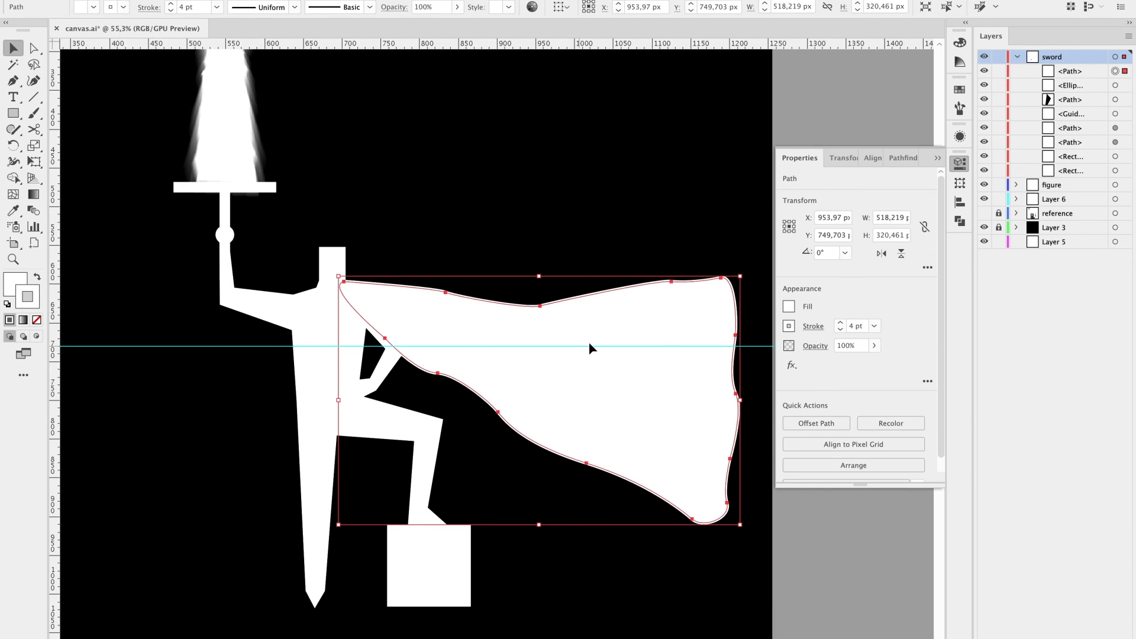
Draw a wavy fold line about 385 px wide across the cape's upper part and sample the background's black onto it.
{"action": "key", "text": "p"}
{"action": "left_click", "coordinate": [413, 310]}
{"action": "left_click_drag", "start_coordinate": [506, 325], "coordinate": [602, 325]}
{"action": "key", "text": "super+z"}
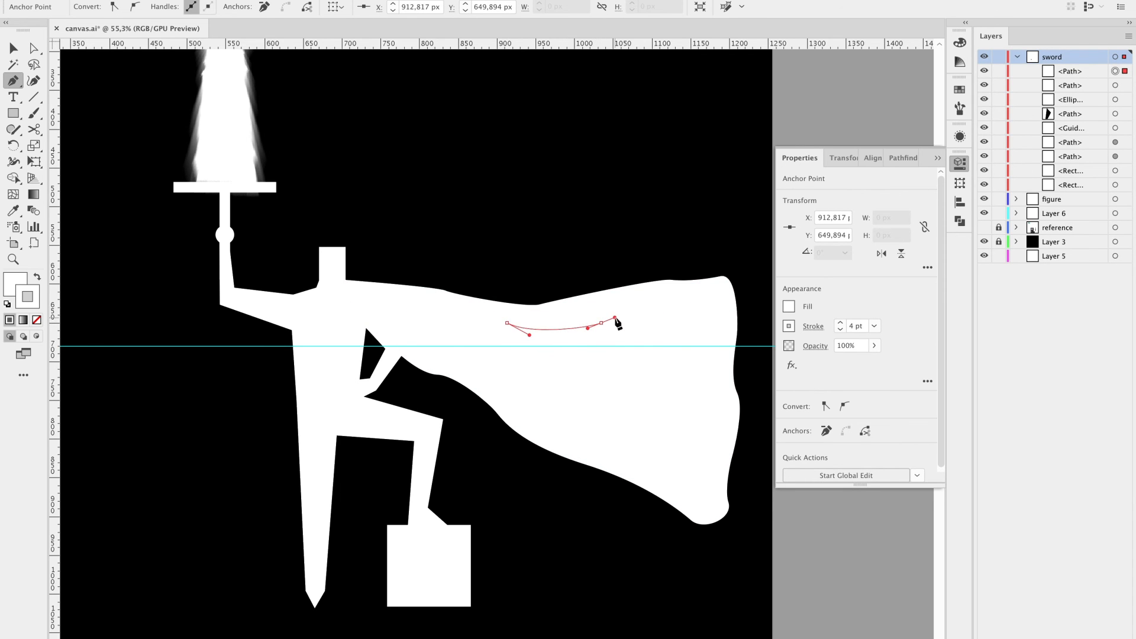
{"action": "left_click_drag", "start_coordinate": [729, 336], "coordinate": [729, 337]}
{"action": "key", "text": "i"}
{"action": "left_click", "coordinate": [562, 211]}
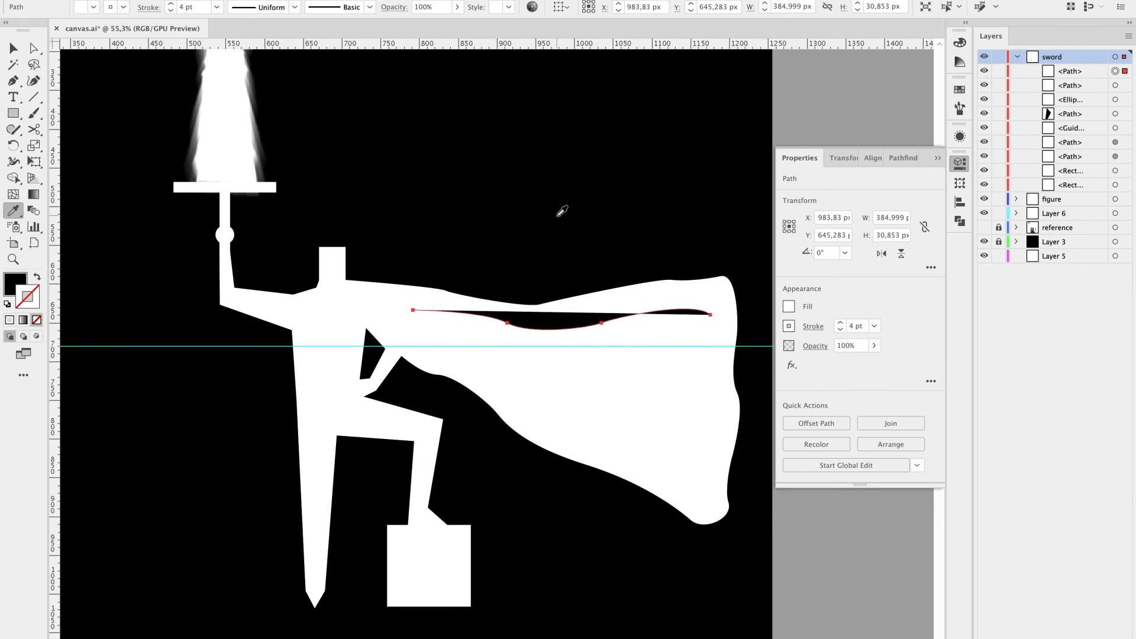
Turn the fold line's black fill into an unfilled 1 pt stroke with the oval width profile tapering at both ends.
{"action": "left_click", "coordinate": [37, 277]}
{"action": "key", "text": "v"}
{"action": "left_click", "coordinate": [294, 7]}
{"action": "left_click", "coordinate": [254, 51]}
Place a copy of the fold line below the original and rotate it slightly to follow the cape.
{"action": "mouse_move", "coordinate": [603, 214]}
{"action": "left_mouse_down"}
{"action": "mouse_move", "coordinate": [651, 310]}
{"action": "mouse_move", "coordinate": [648, 339]}
{"action": "left_mouse_up"}
{"action": "left_click", "coordinate": [650, 312]}
{"action": "key", "text": "r"}
{"action": "left_click_drag", "start_coordinate": [696, 401], "coordinate": [691, 415]}
{"action": "key", "text": "v"}
Add a third fold line below the second as a copy, rotated and shifted to follow the cape's slope.
{"action": "left_click_drag", "start_coordinate": [583, 356], "coordinate": [606, 380]}
{"action": "key", "text": "r"}
{"action": "key", "text": "super+z"}
{"action": "key", "text": "v"}
{"action": "key", "text": "r"}
{"action": "left_click_drag", "start_coordinate": [672, 456], "coordinate": [687, 480]}
{"action": "key", "text": "v"}
{"action": "left_click_drag", "start_coordinate": [630, 387], "coordinate": [629, 398]}
{"action": "left_click", "coordinate": [620, 229]}
Duplicate the third fold line below it and reshape the copy's anchor points to about 372 px wide and 112 px high.
{"action": "left_click", "coordinate": [598, 395]}
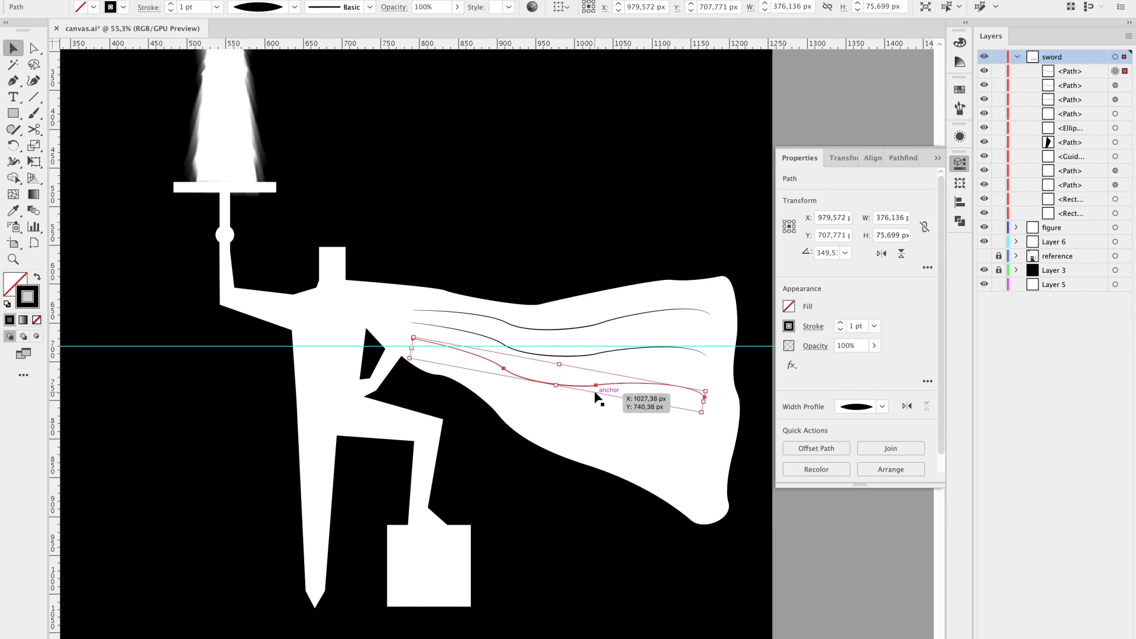
{"action": "key", "text": "super+z"}
{"action": "left_click_drag", "start_coordinate": [567, 409], "coordinate": [567, 409]}
{"action": "key", "text": "a"}
{"action": "left_click", "coordinate": [705, 415]}
{"action": "left_click_drag", "start_coordinate": [706, 415], "coordinate": [703, 443]}
{"action": "left_click_drag", "start_coordinate": [504, 386], "coordinate": [498, 389]}
{"action": "left_click", "coordinate": [593, 432]}
{"action": "left_click_drag", "start_coordinate": [592, 432], "coordinate": [593, 420]}
{"action": "left_click", "coordinate": [603, 179]}
Hide the rulers around the canvas.
{"action": "scroll", "coordinate": [603, 178], "scroll_direction": "down", "scroll_amount": 3}
{"action": "key", "text": "v"}
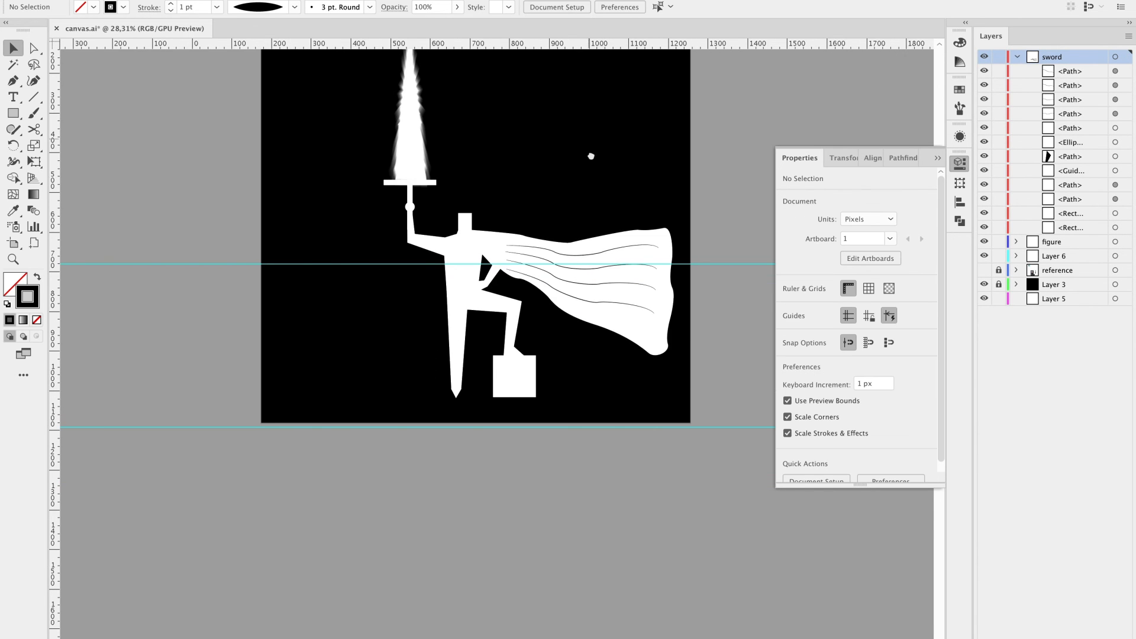
{"action": "scroll", "coordinate": [747, 356], "scroll_direction": "up", "scroll_amount": 3}
{"action": "left_click", "coordinate": [349, 1]}
{"action": "mouse_move", "coordinate": [314, 1]}
{"action": "left_click", "coordinate": [367, 383]}
{"action": "left_click", "coordinate": [314, 1]}
{"action": "left_click", "coordinate": [355, 380]}
{"action": "left_click", "coordinate": [313, 1]}
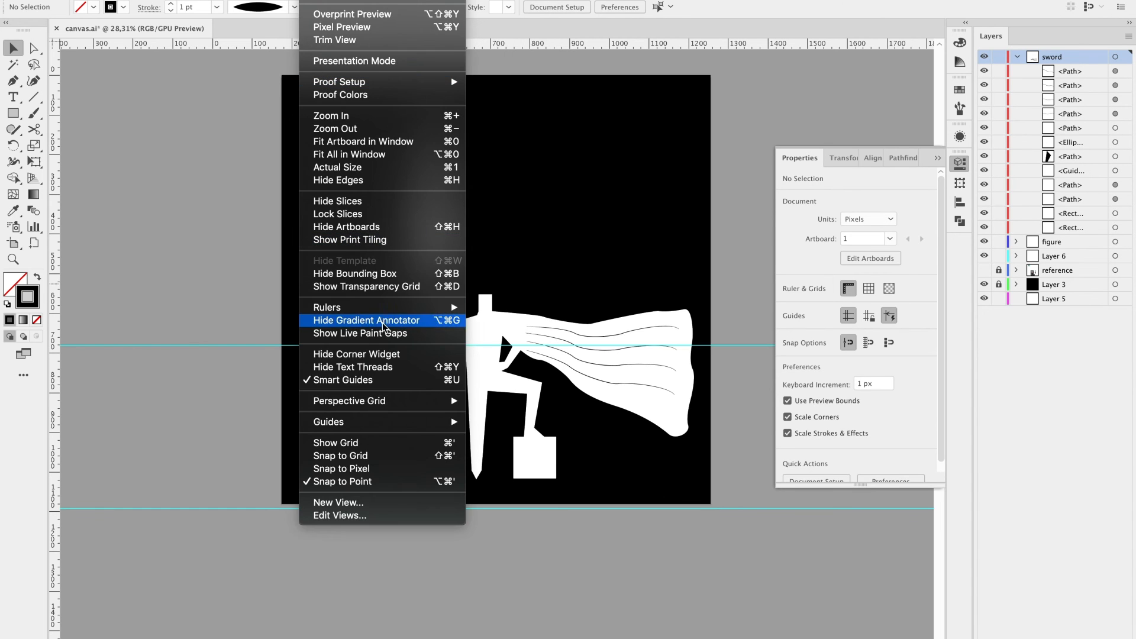
{"action": "mouse_move", "coordinate": [391, 307]}
{"action": "left_click", "coordinate": [502, 307]}
Delete the horizontal guides and show the artwork full screen.
{"action": "left_click", "coordinate": [733, 345]}
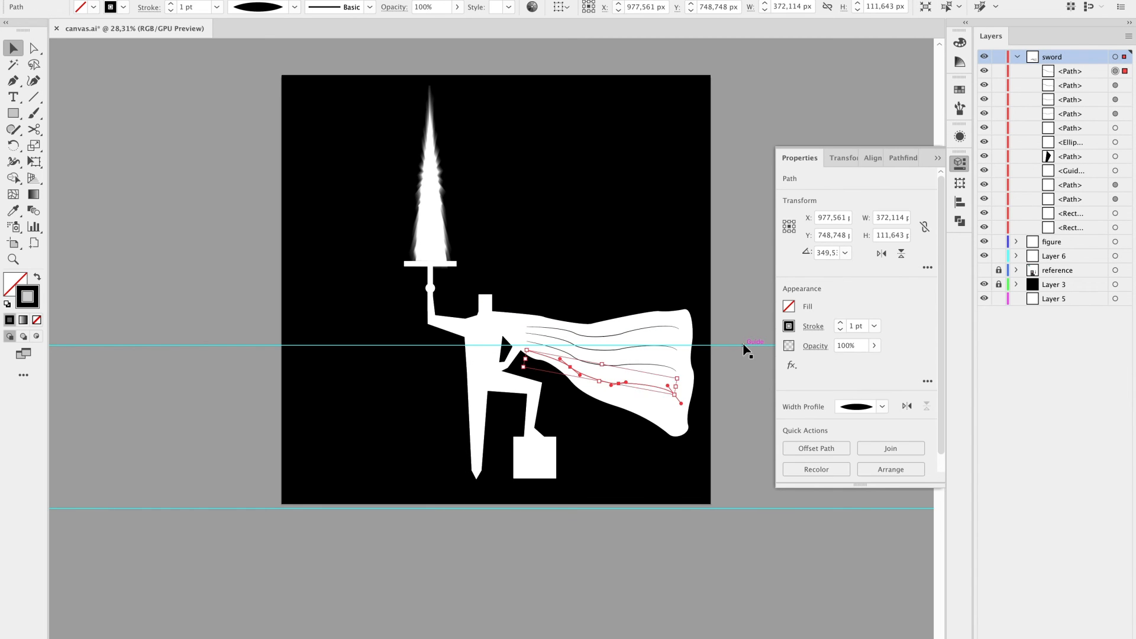
{"action": "key", "text": "Delete"}
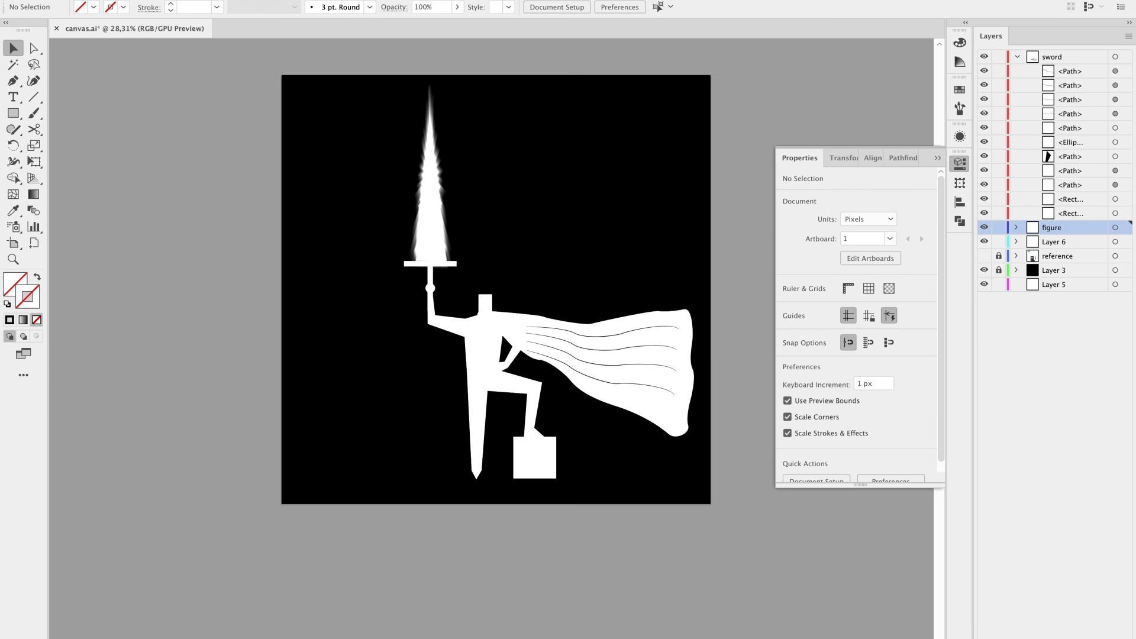
{"action": "key", "text": "shift+f"}
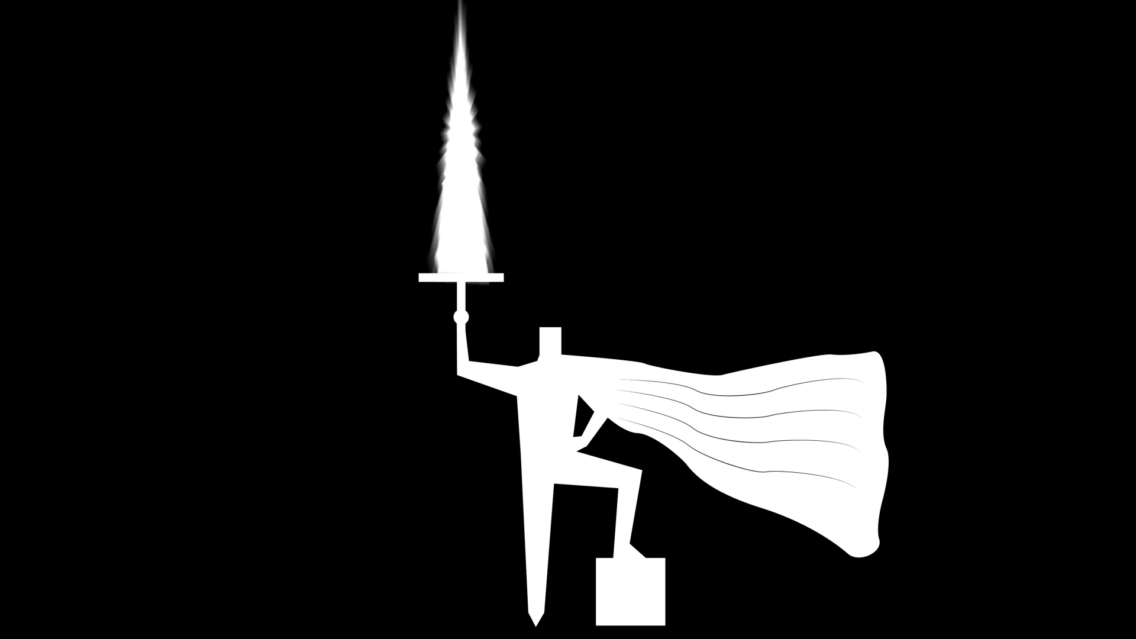